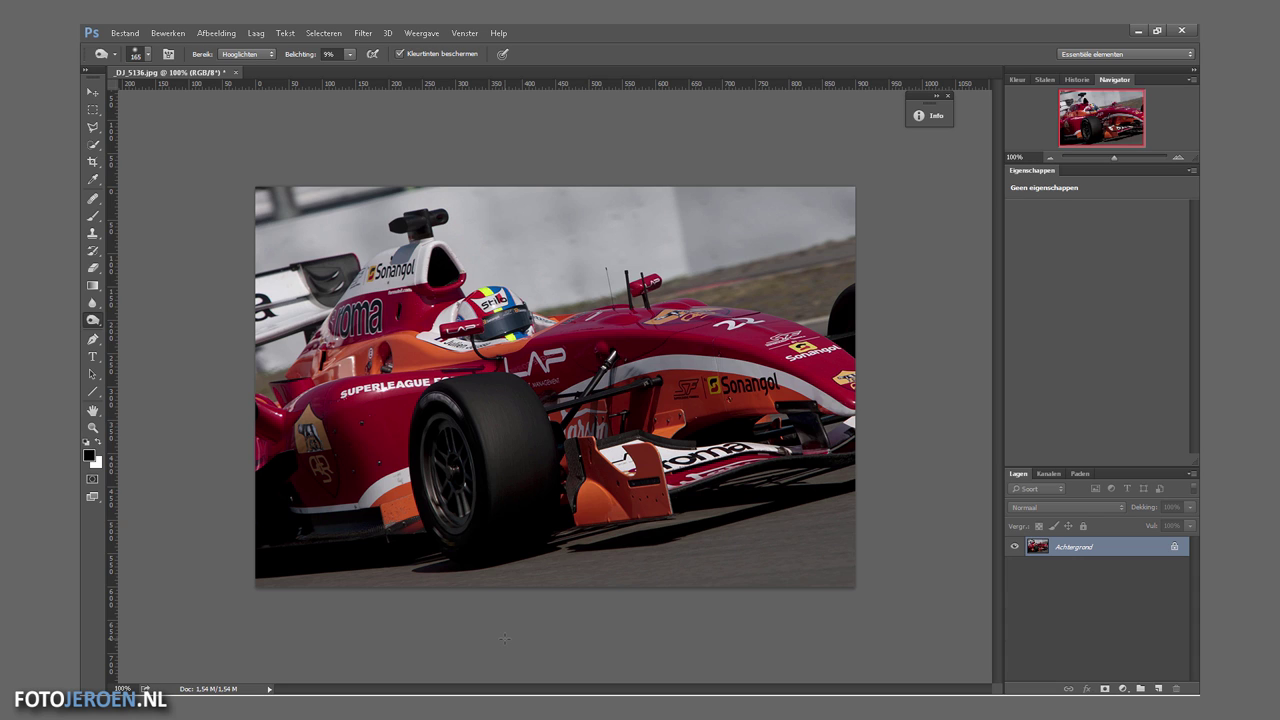
{"action": "left_click", "coordinate": [93, 357]}
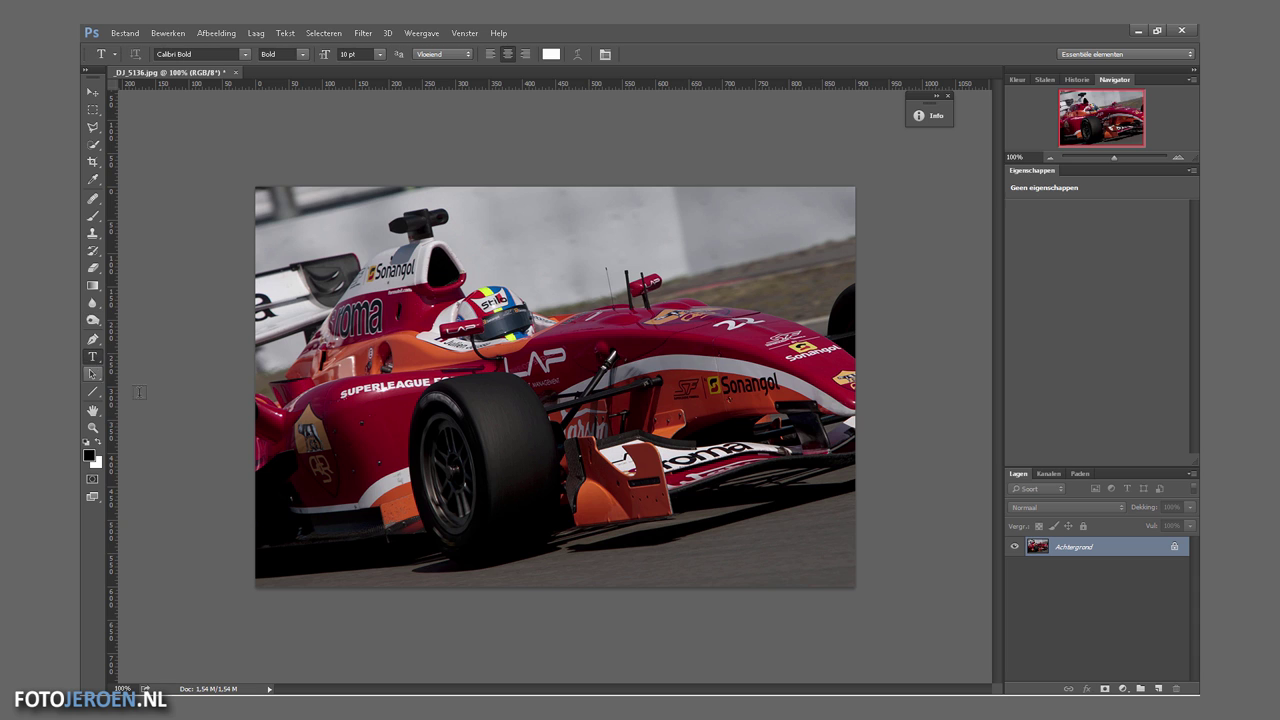
{"action": "left_click", "coordinate": [613, 500]}
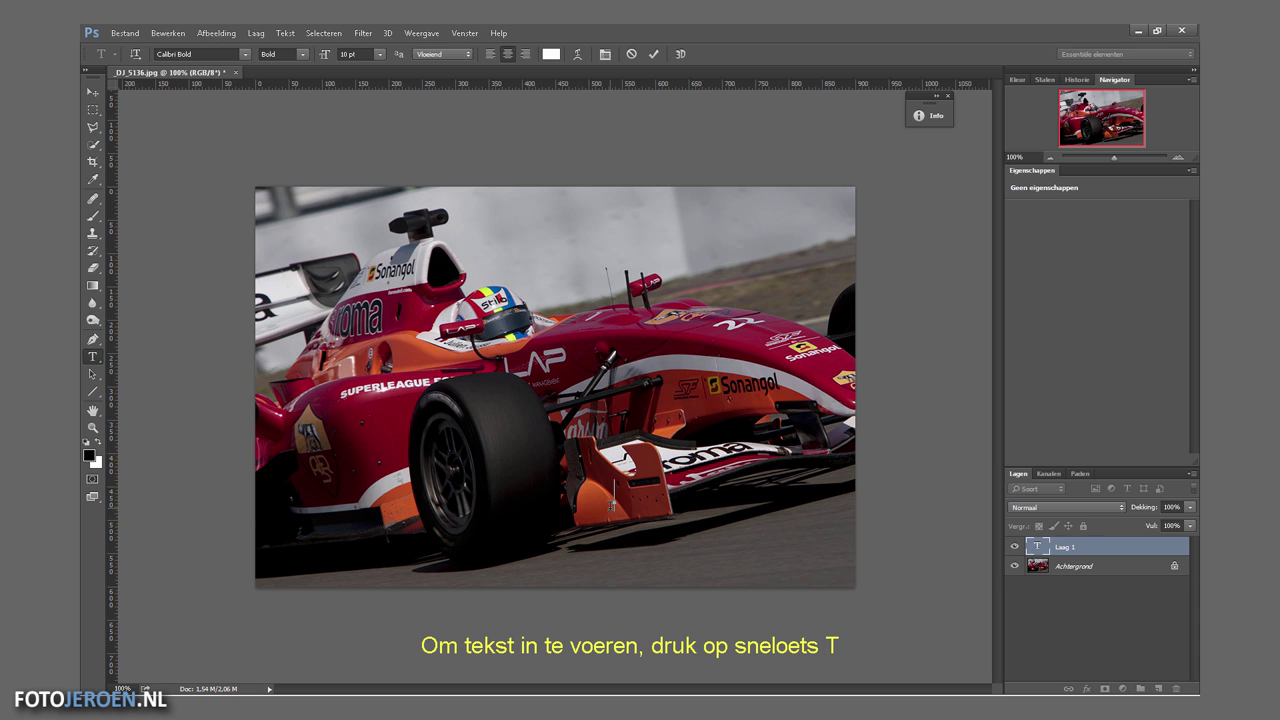
{"action": "type", "text": "WWW.FOTOJEROEN.N"}
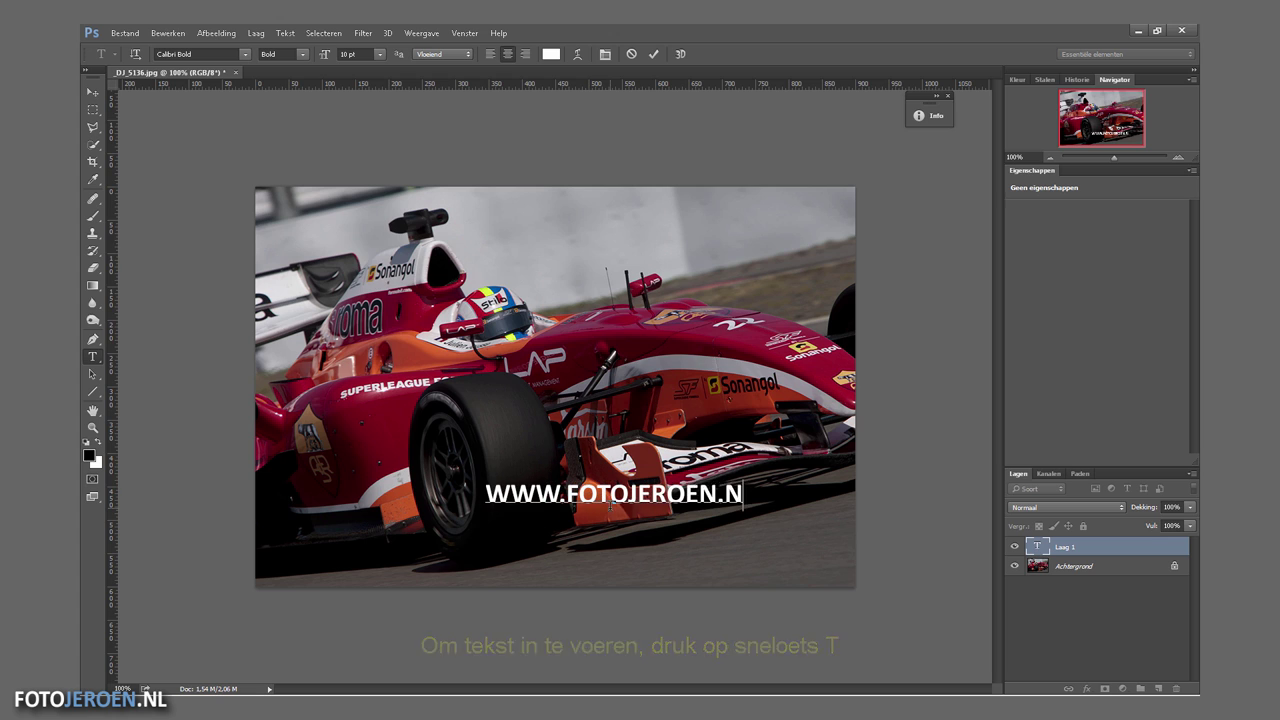
{"action": "type", "text": "L"}
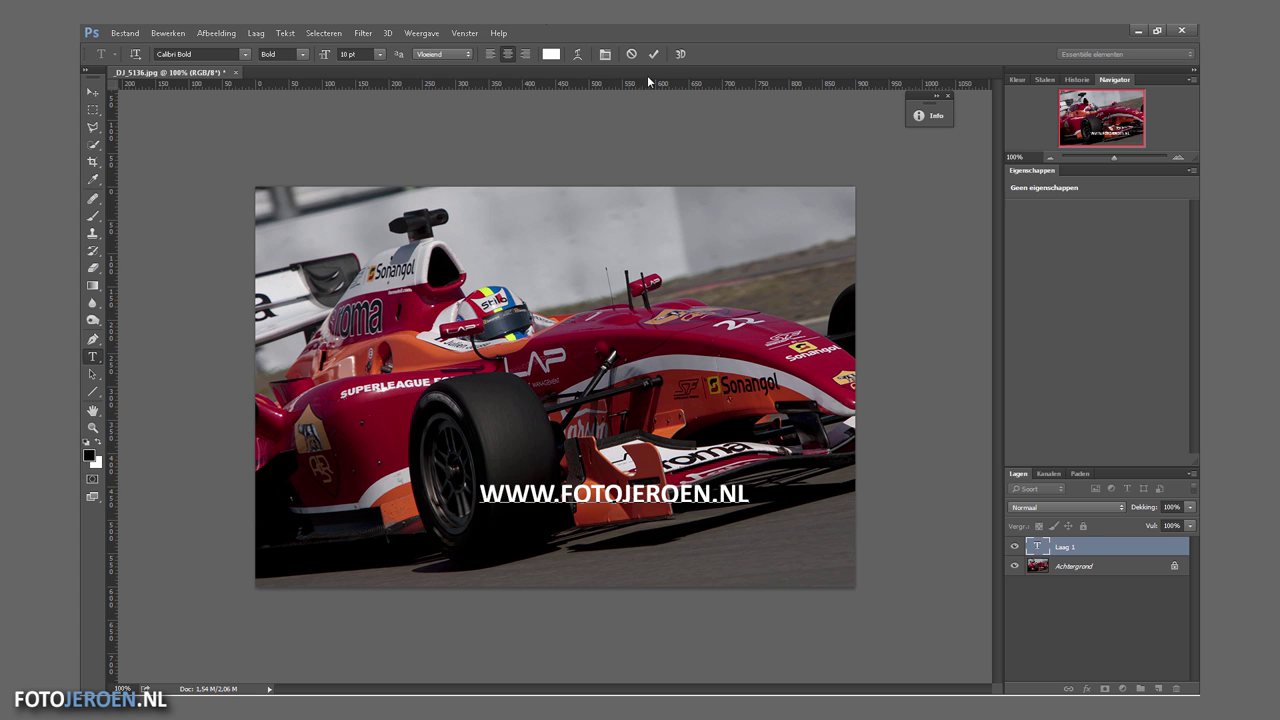
{"action": "left_click", "coordinate": [653, 55]}
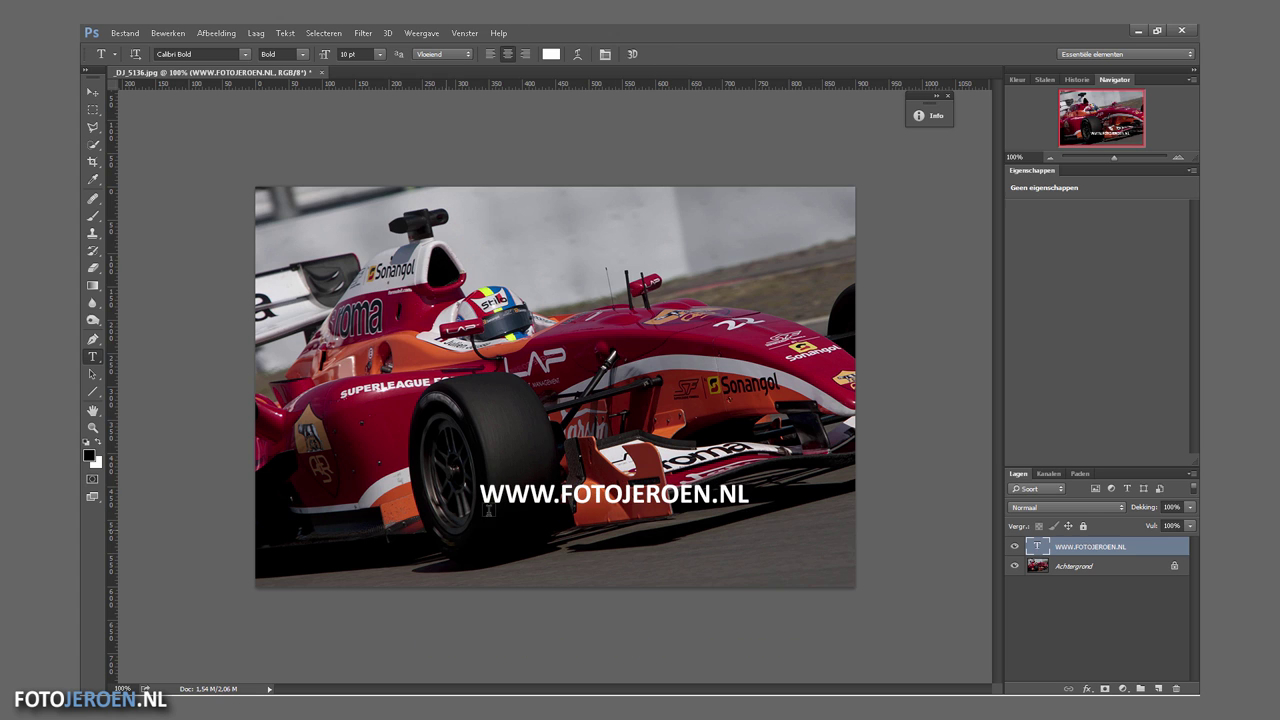
Rotate the watermark about -13°, scale it to roughly 76% and move it lower right.
{"action": "key", "text": "v"}
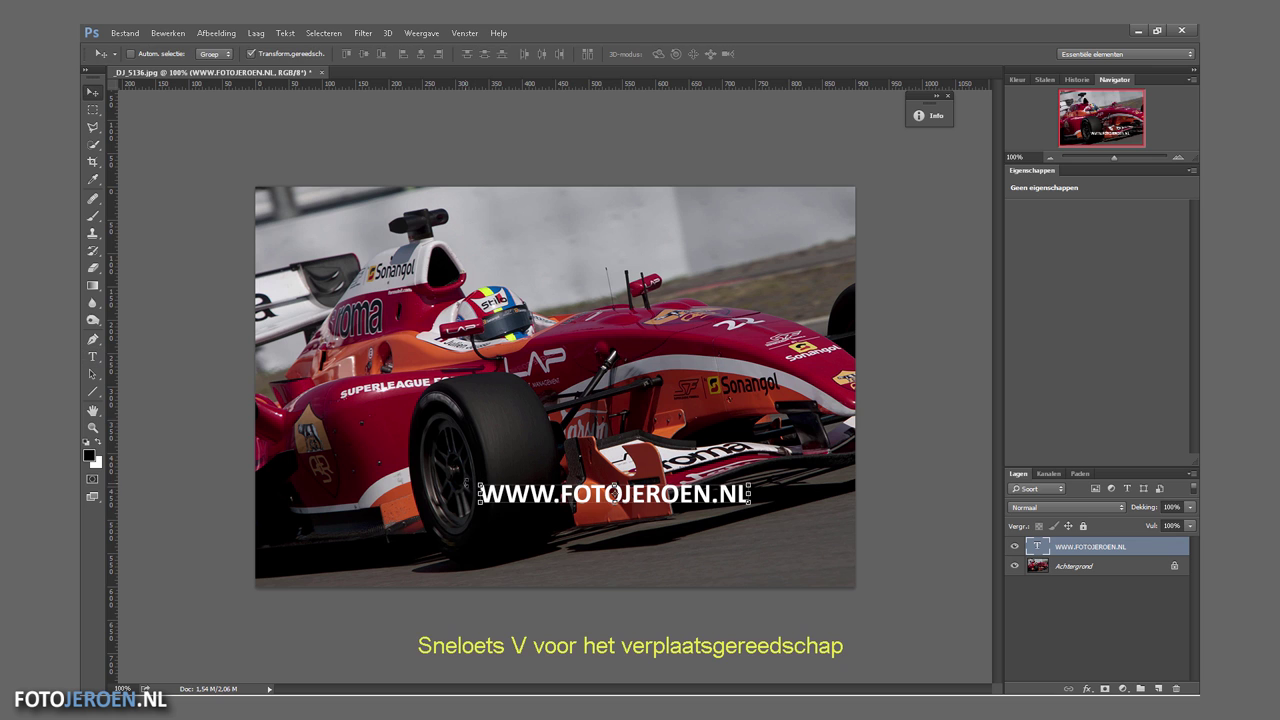
{"action": "key", "text": "ctrl+t"}
{"action": "left_click_drag", "start_coordinate": [760, 505], "coordinate": [765, 470]}
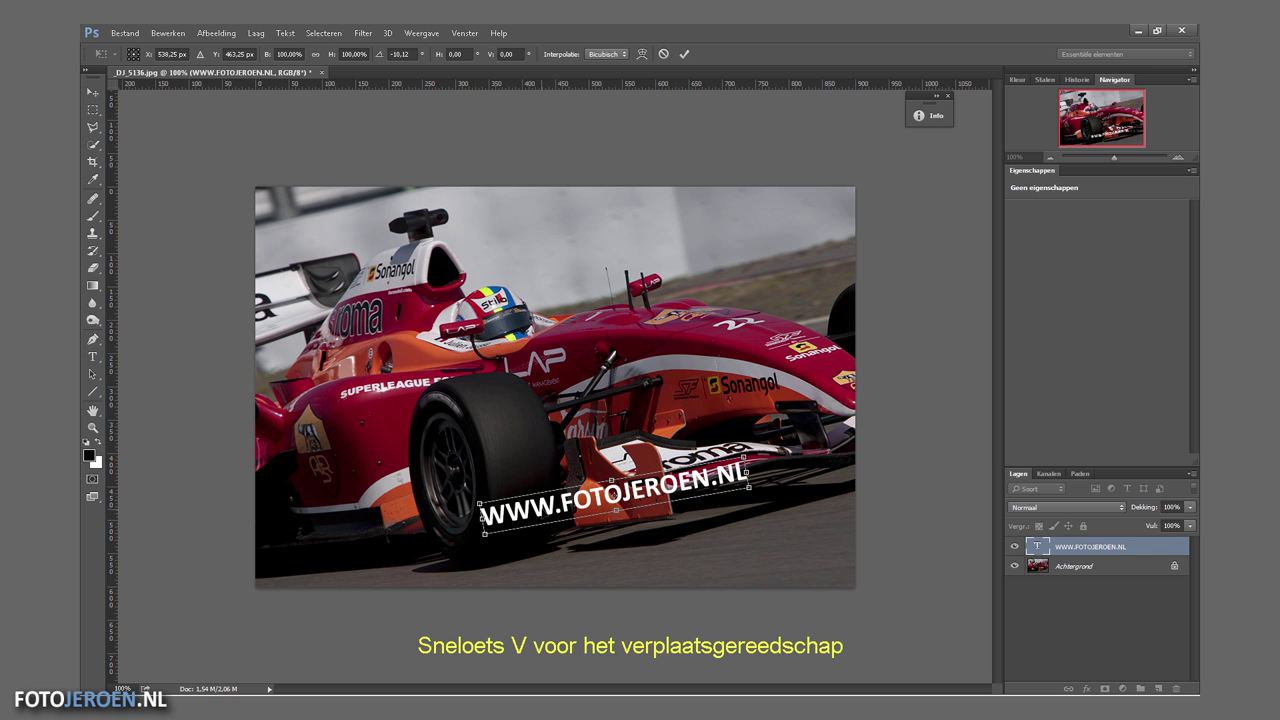
{"action": "left_click_drag", "start_coordinate": [564, 522], "coordinate": [662, 579]}
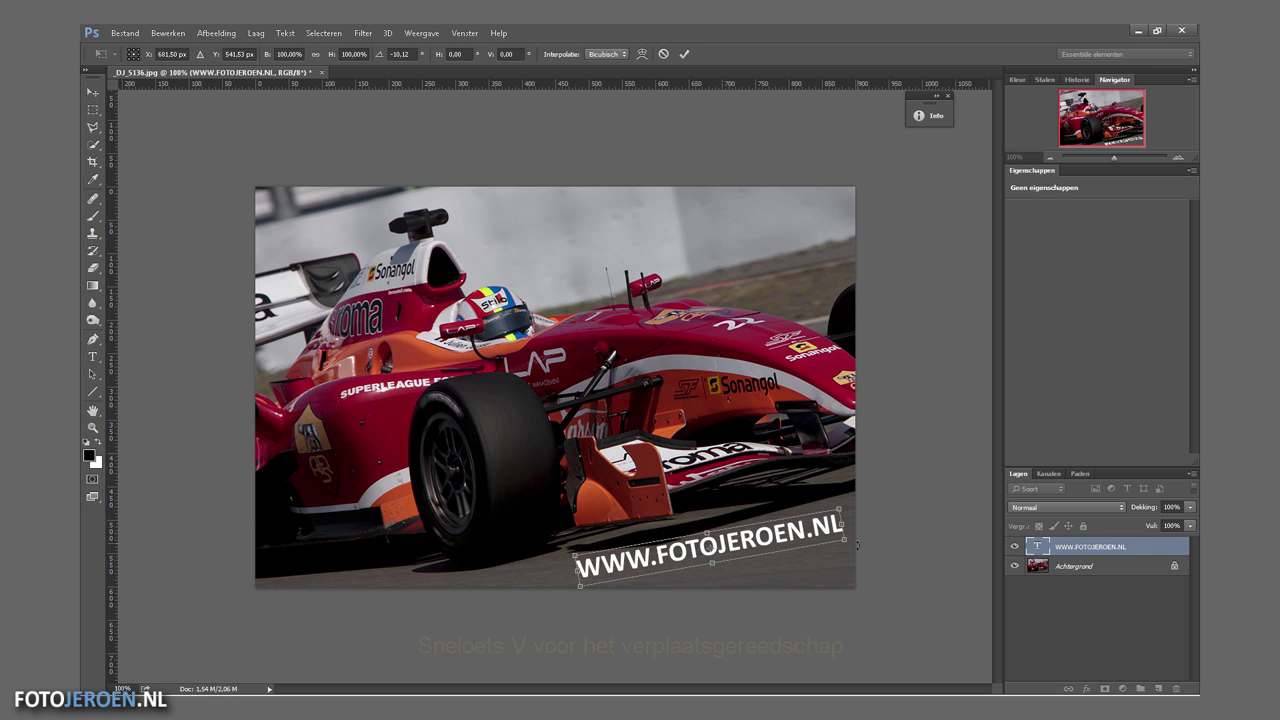
{"action": "mouse_move", "coordinate": [853, 541]}
{"action": "left_mouse_down"}
{"action": "mouse_move", "coordinate": [845, 516]}
{"action": "mouse_move", "coordinate": [800, 530]}
{"action": "left_mouse_up"}
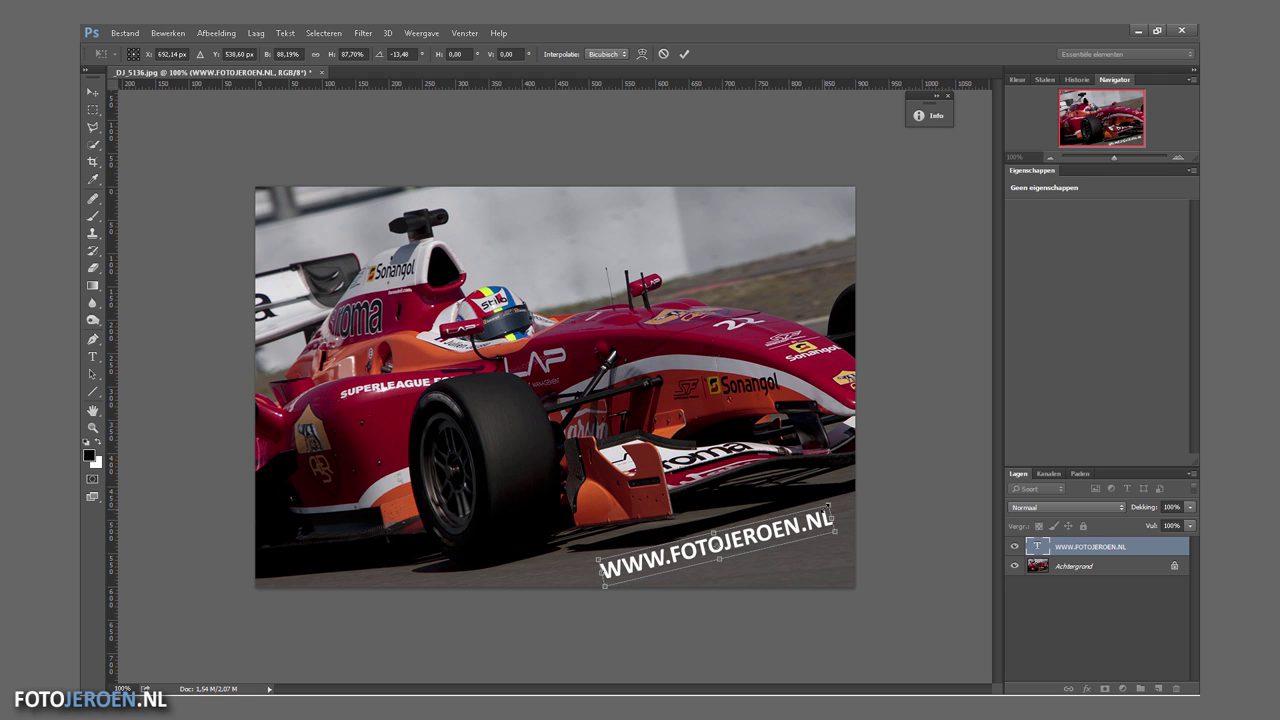
{"action": "mouse_move", "coordinate": [846, 491]}
{"action": "left_mouse_down"}
{"action": "mouse_move", "coordinate": [791, 537]}
{"action": "mouse_move", "coordinate": [822, 518]}
{"action": "left_mouse_up"}
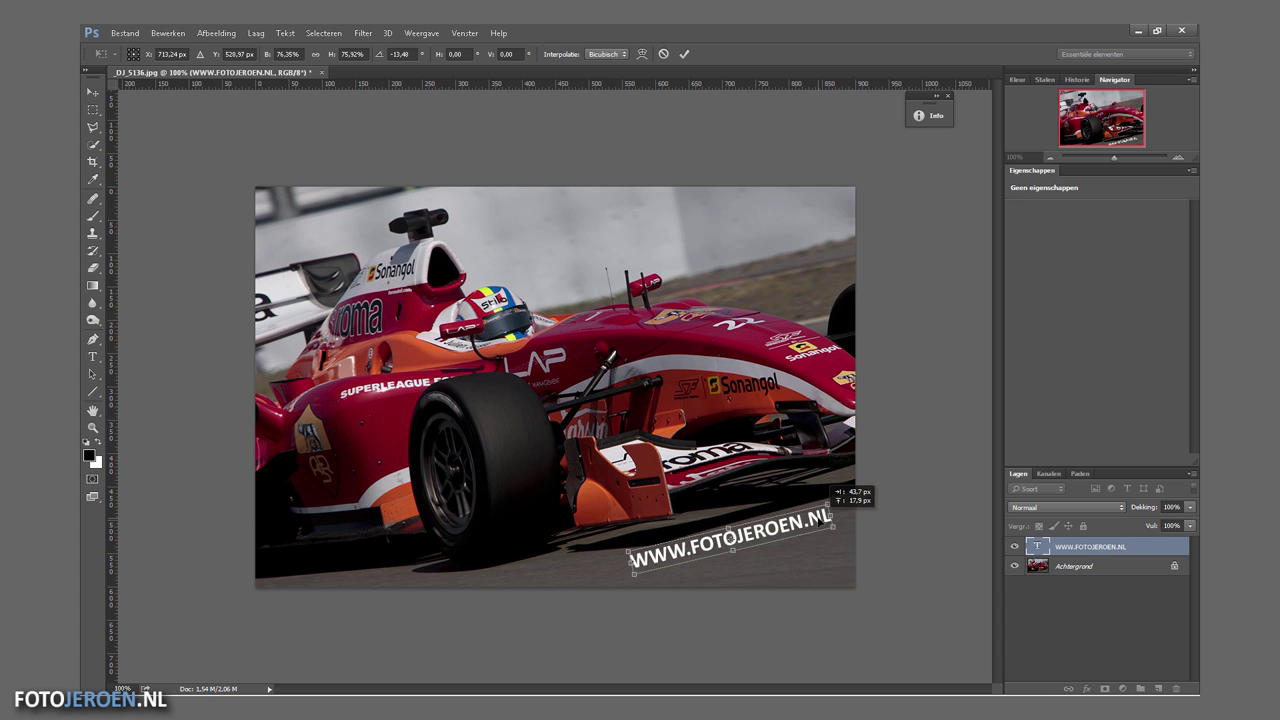
{"action": "key", "text": "Return"}
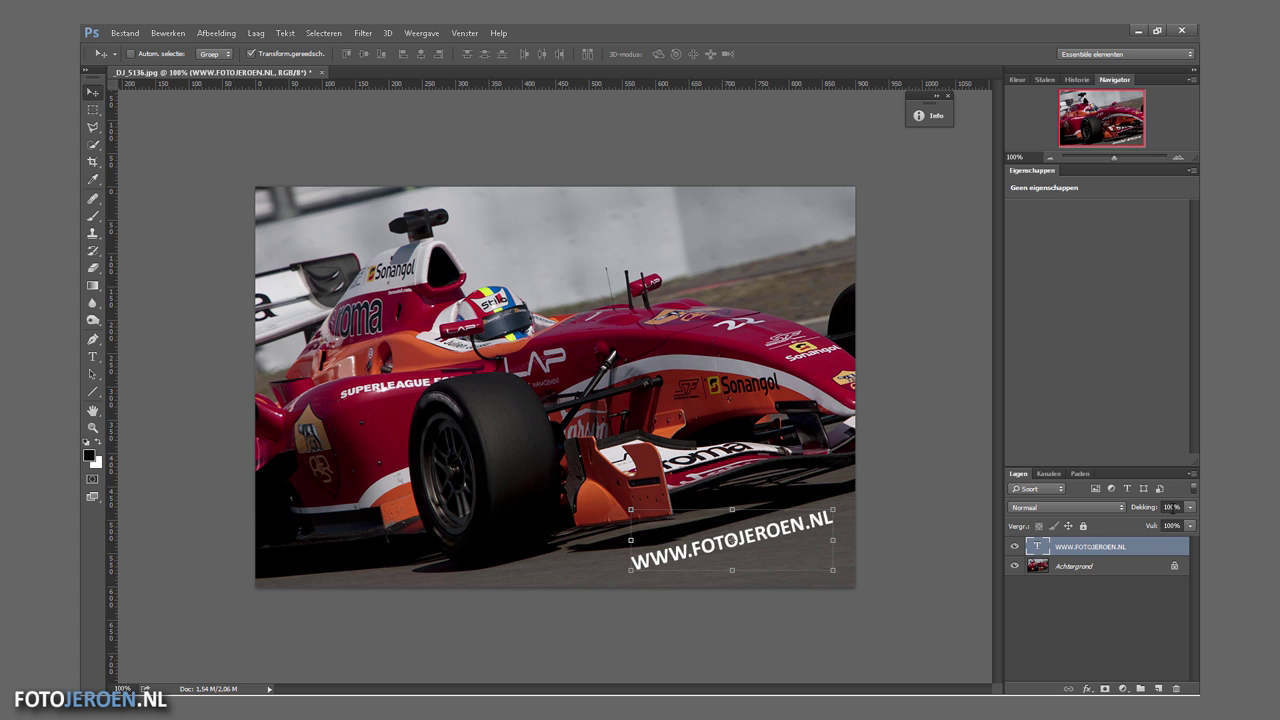
Set the watermark layer to Zwak licht blend mode and move it over the car's front wing.
{"action": "mouse_move", "coordinate": [1145, 508]}
{"action": "left_mouse_down"}
{"action": "mouse_move", "coordinate": [1109, 520]}
{"action": "mouse_move", "coordinate": [1141, 511]}
{"action": "left_mouse_up"}
{"action": "left_click", "coordinate": [1070, 626]}
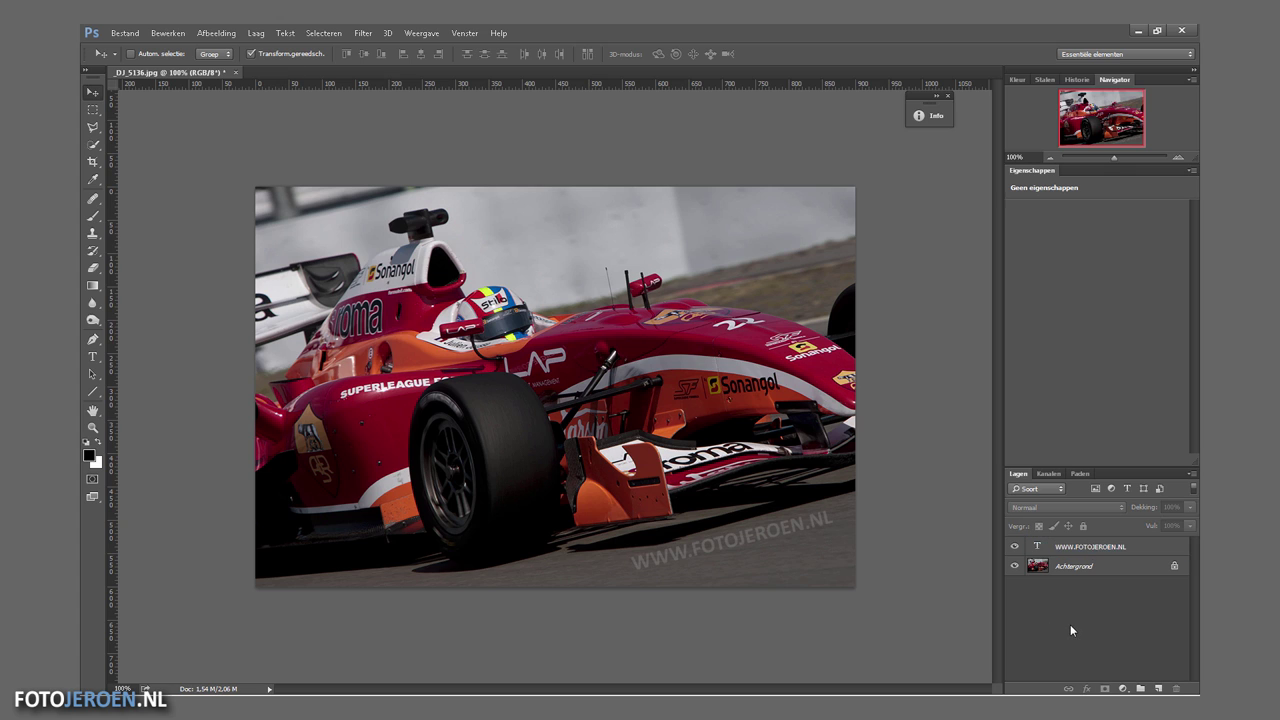
{"action": "left_click", "coordinate": [1128, 548]}
{"action": "left_click_drag", "start_coordinate": [1140, 511], "coordinate": [1200, 511]}
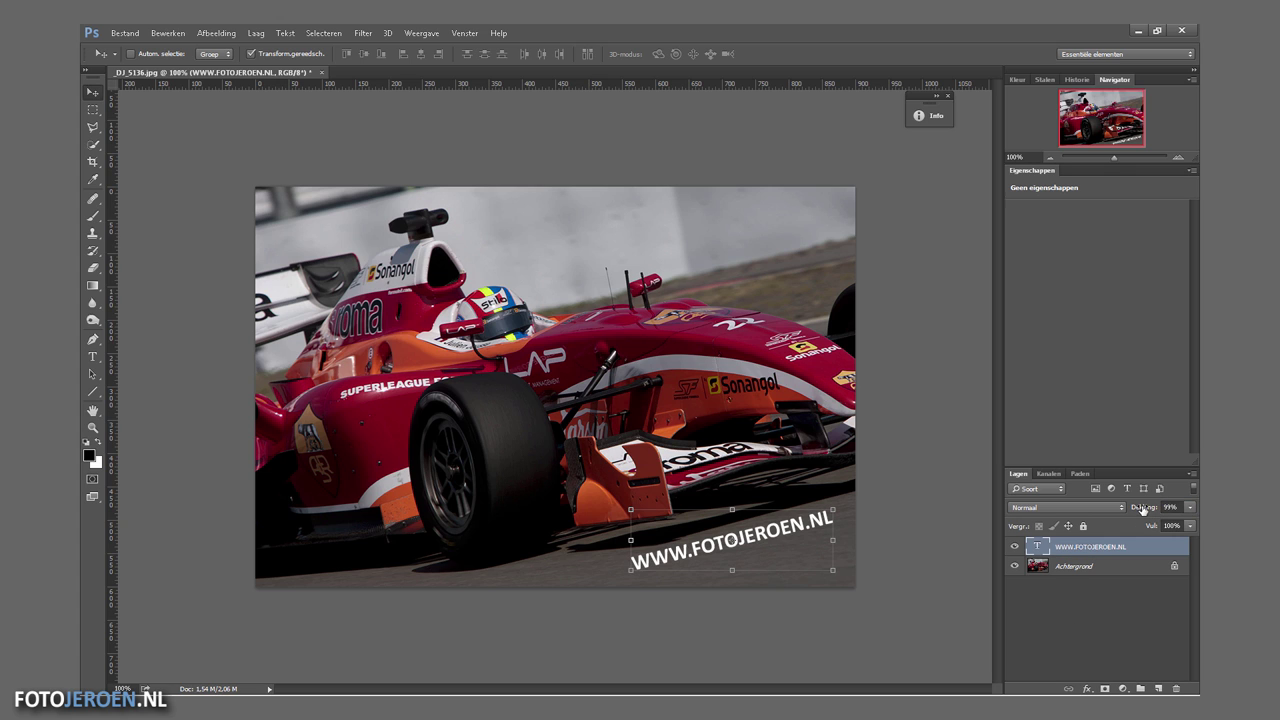
{"action": "left_click", "coordinate": [1097, 512]}
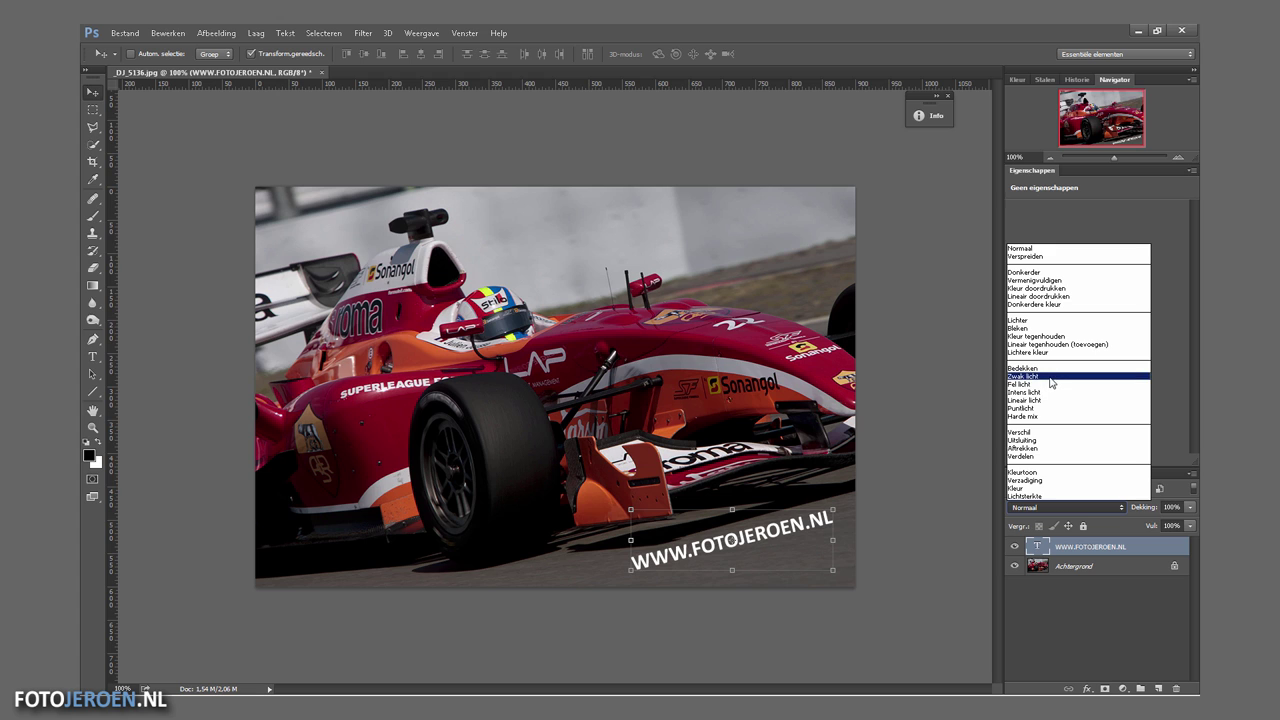
{"action": "left_click", "coordinate": [1051, 377]}
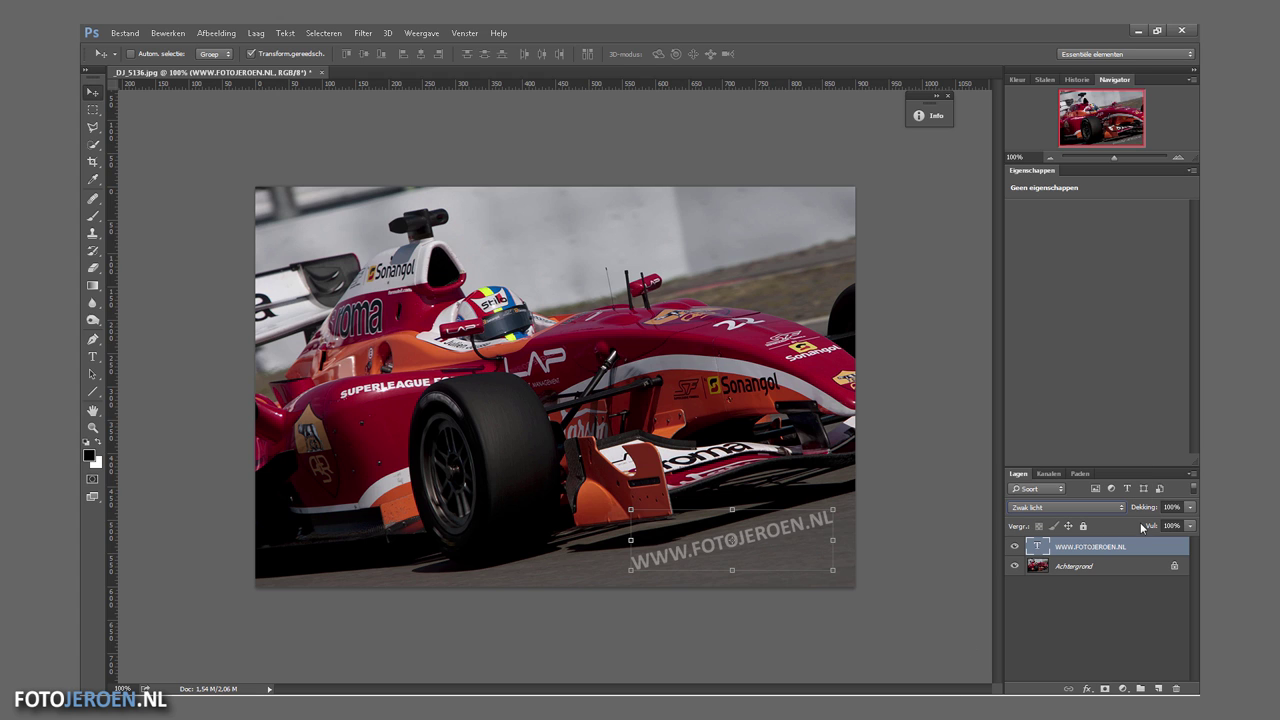
{"action": "left_click_drag", "start_coordinate": [797, 535], "coordinate": [692, 484]}
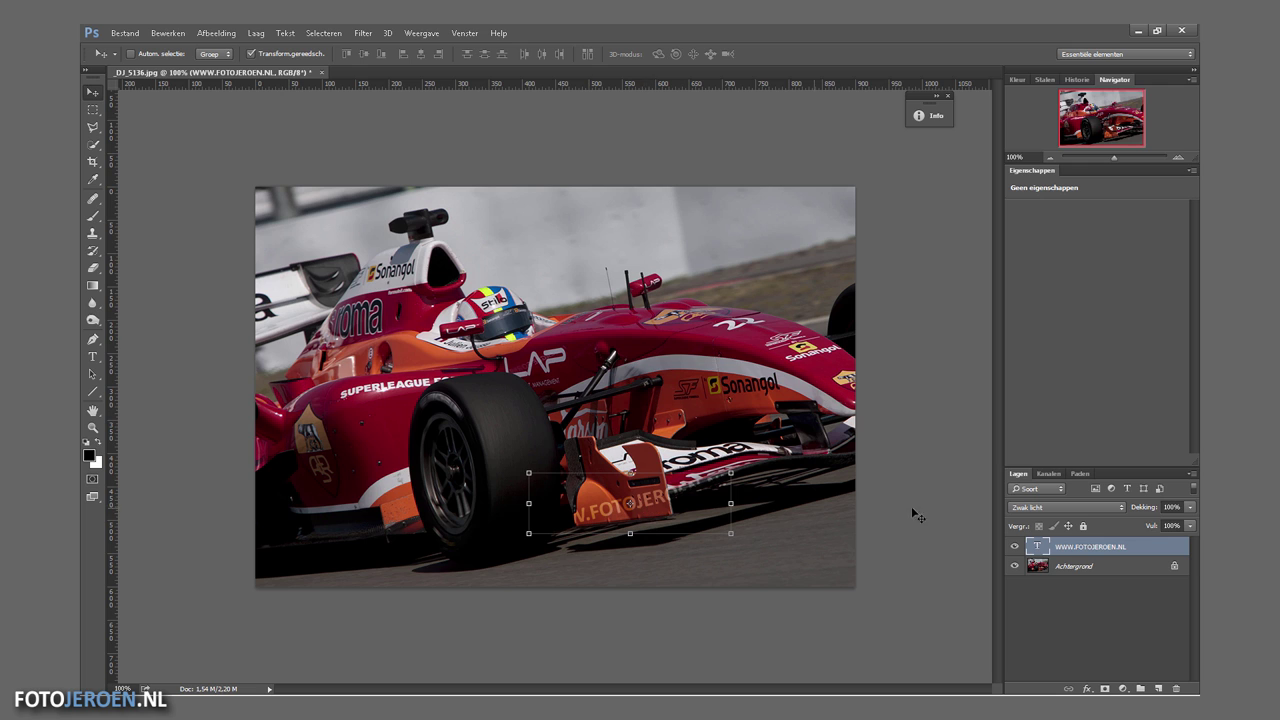
Apply a Schuine kant en reliëf (Bevel and Emboss) layer style with Contour to the watermark.
{"action": "double_click", "coordinate": [1169, 548]}
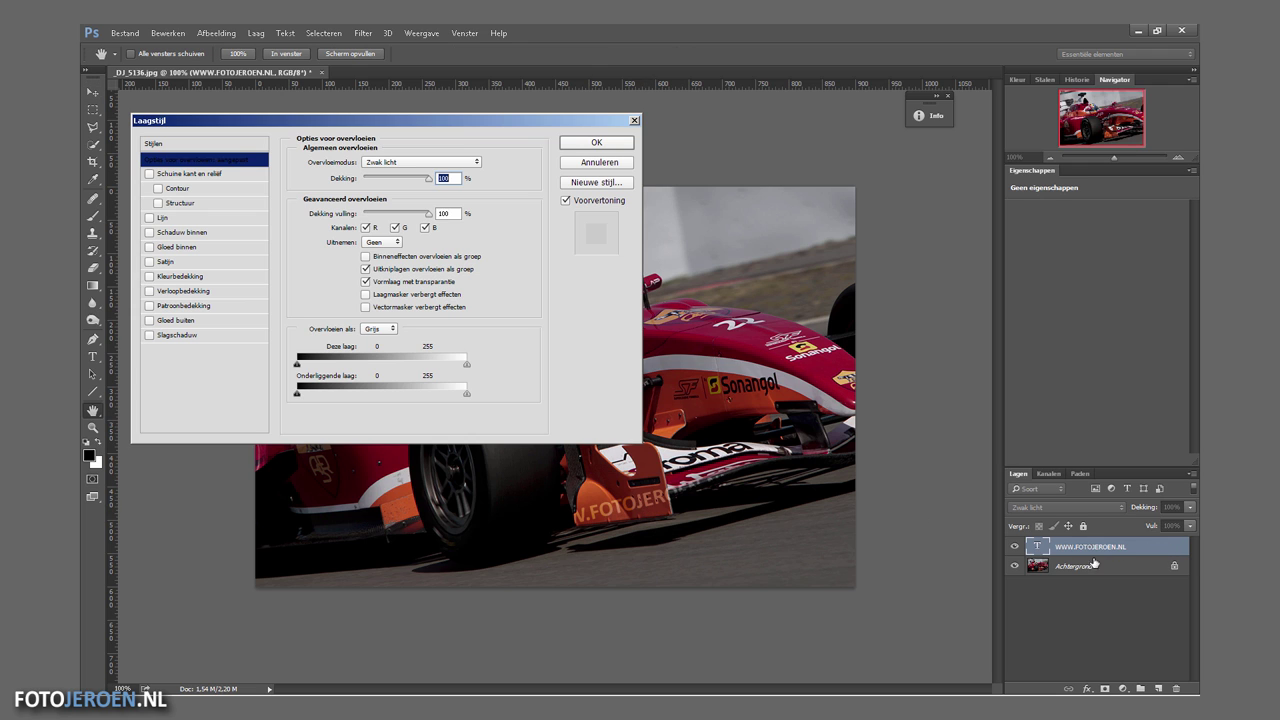
{"action": "left_click", "coordinate": [186, 175]}
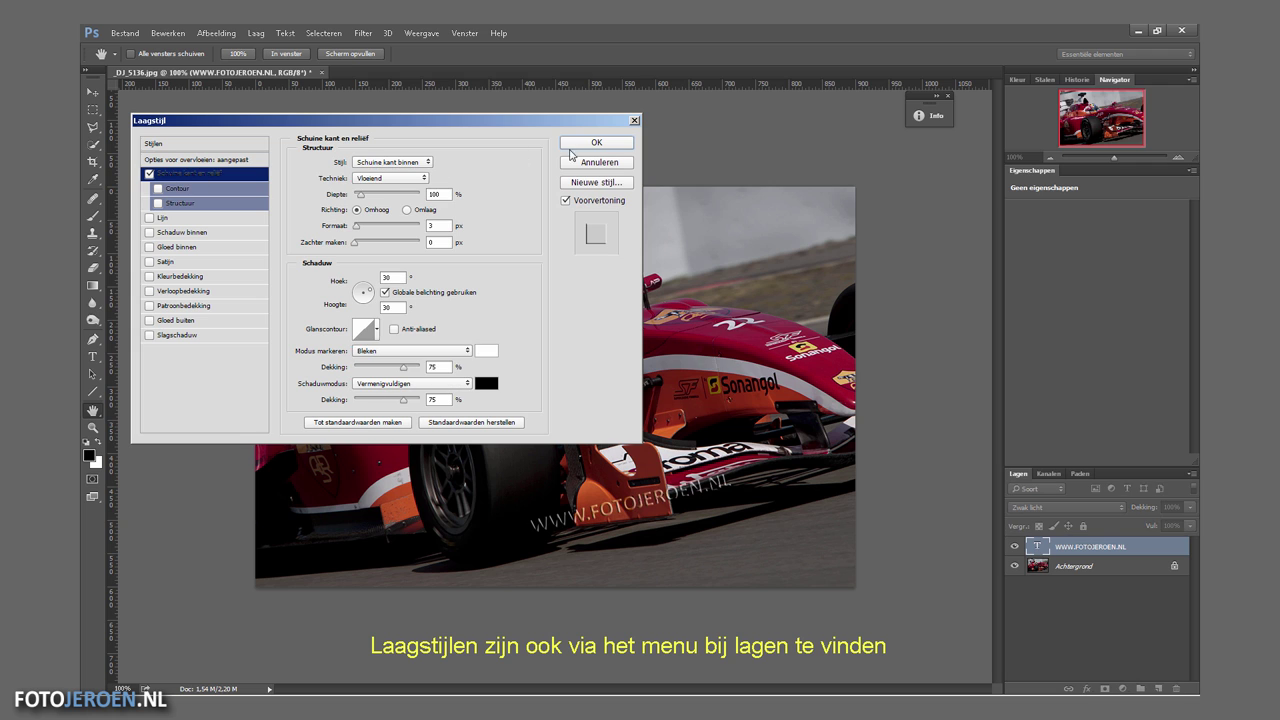
{"action": "left_click", "coordinate": [157, 188]}
{"action": "left_click", "coordinate": [596, 143]}
{"action": "key", "text": "v"}
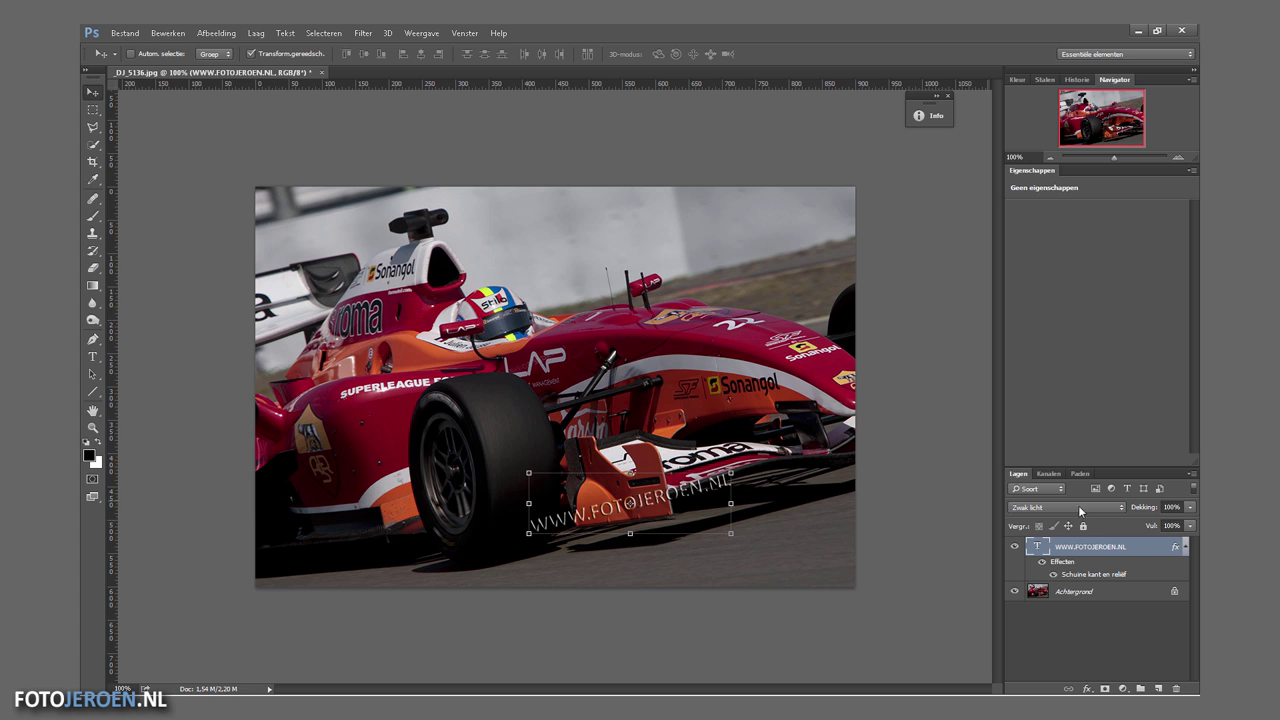
Lower the watermark's opacity to about 24% and move it further down and right.
{"action": "left_click_drag", "start_coordinate": [1148, 510], "coordinate": [1111, 540]}
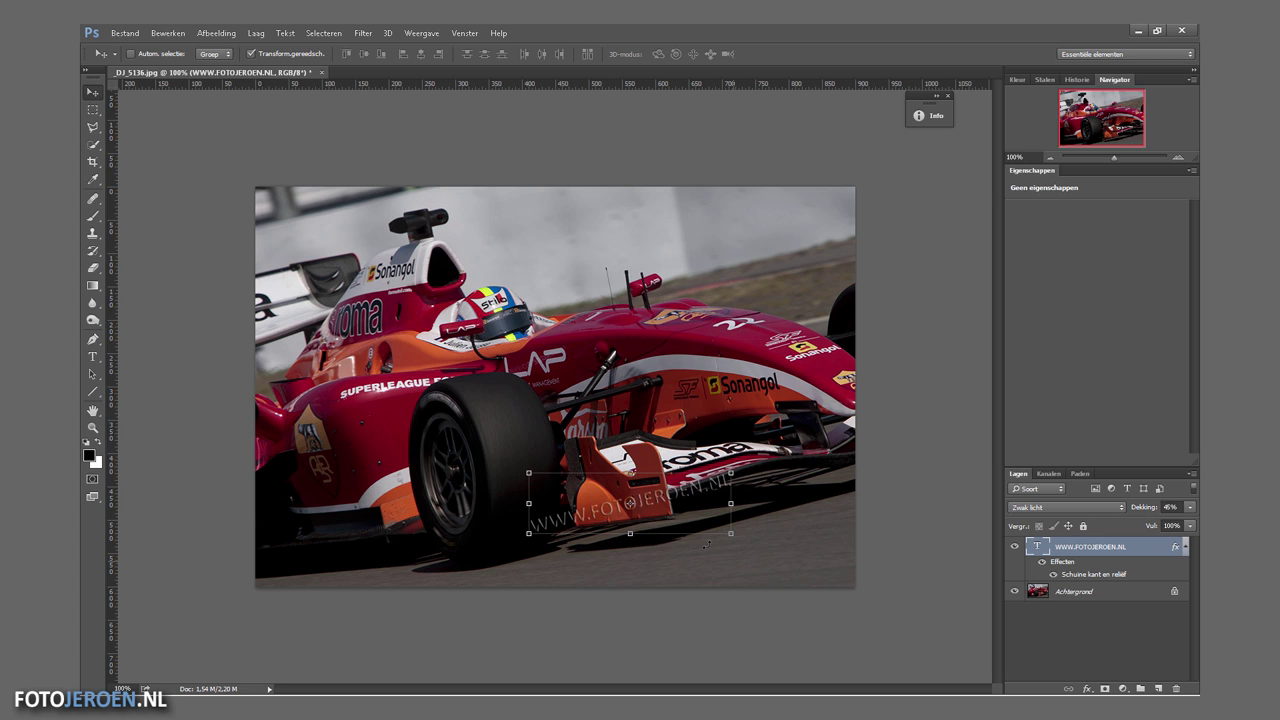
{"action": "left_click_drag", "start_coordinate": [566, 530], "coordinate": [655, 568]}
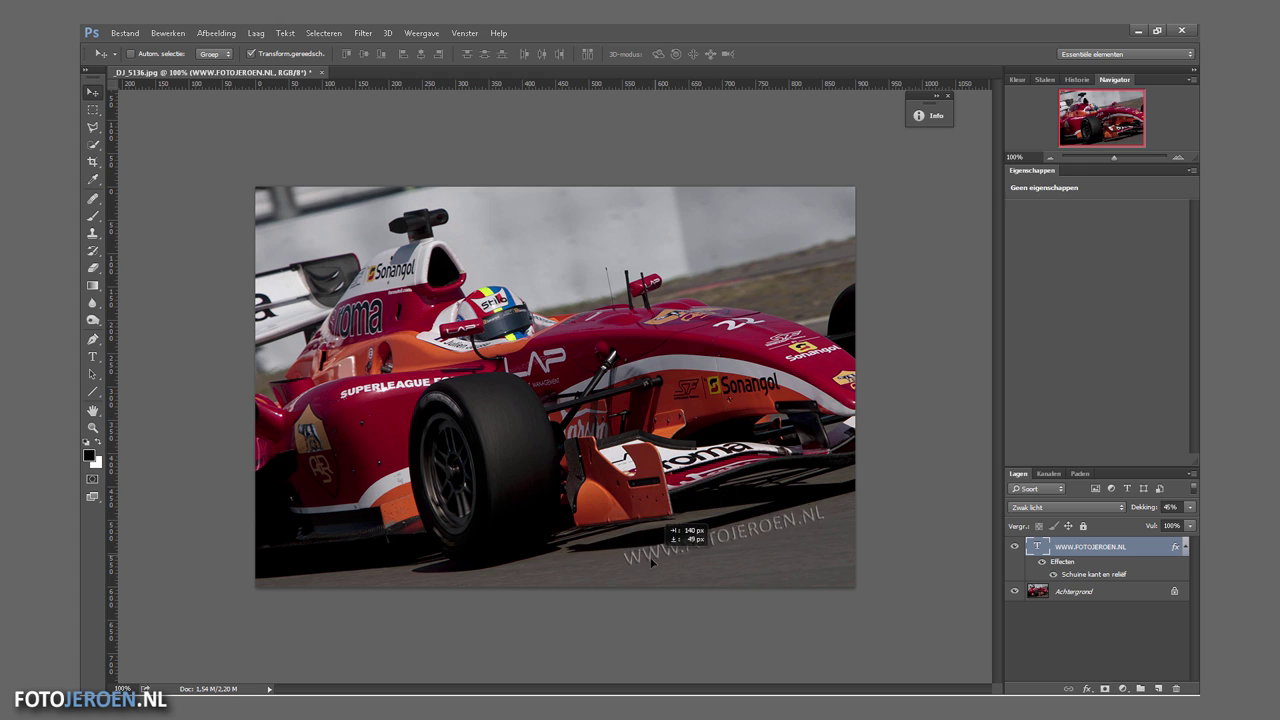
{"action": "left_click_drag", "start_coordinate": [1148, 508], "coordinate": [1143, 511]}
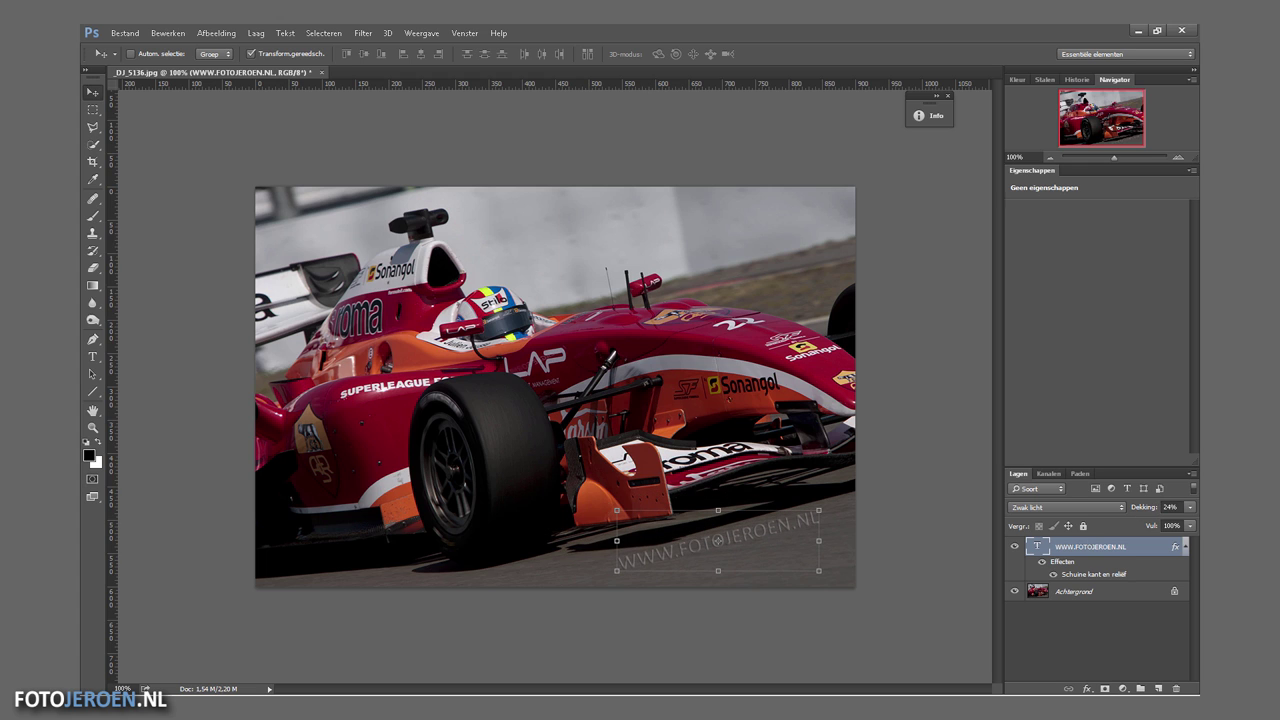
{"action": "left_click", "coordinate": [1134, 655]}
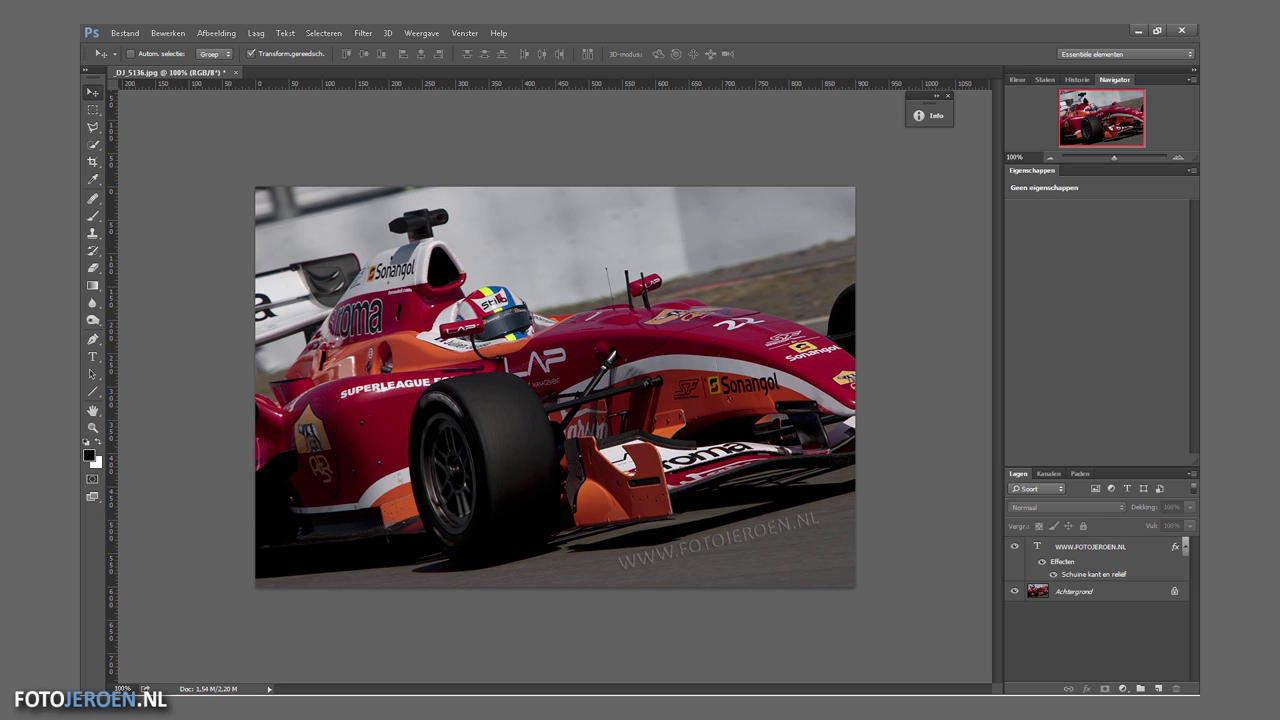
Close the racing car photo without saving and open bijke.jpg.
{"action": "key", "text": "ctrl+w"}
{"action": "key", "text": "n"}
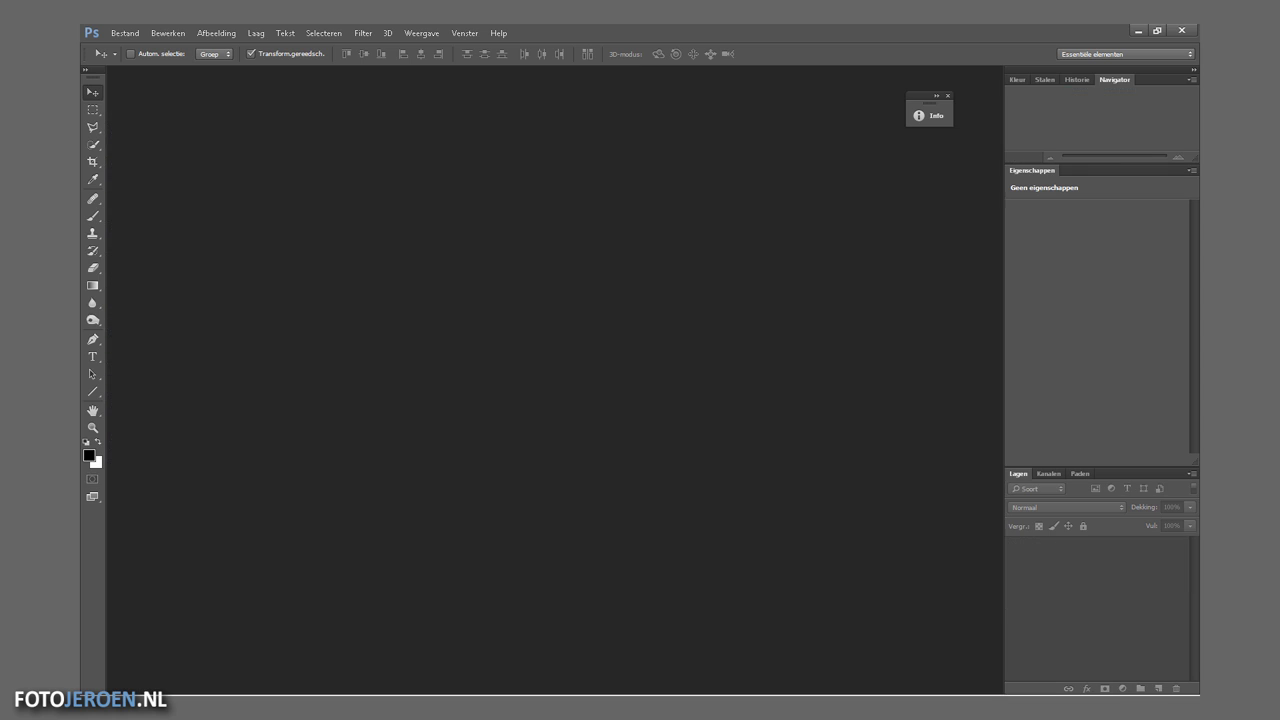
{"action": "key", "text": "ctrl+o"}
{"action": "left_click", "coordinate": [315, 134]}
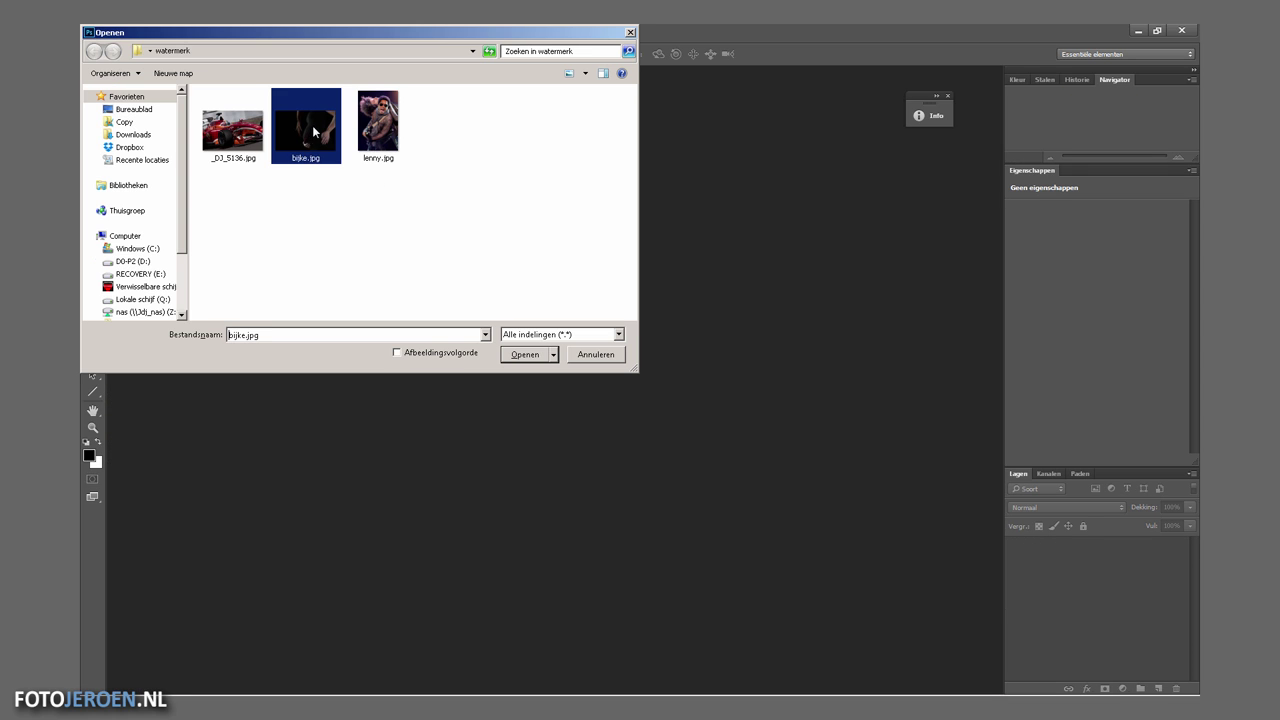
{"action": "left_click", "coordinate": [527, 357]}
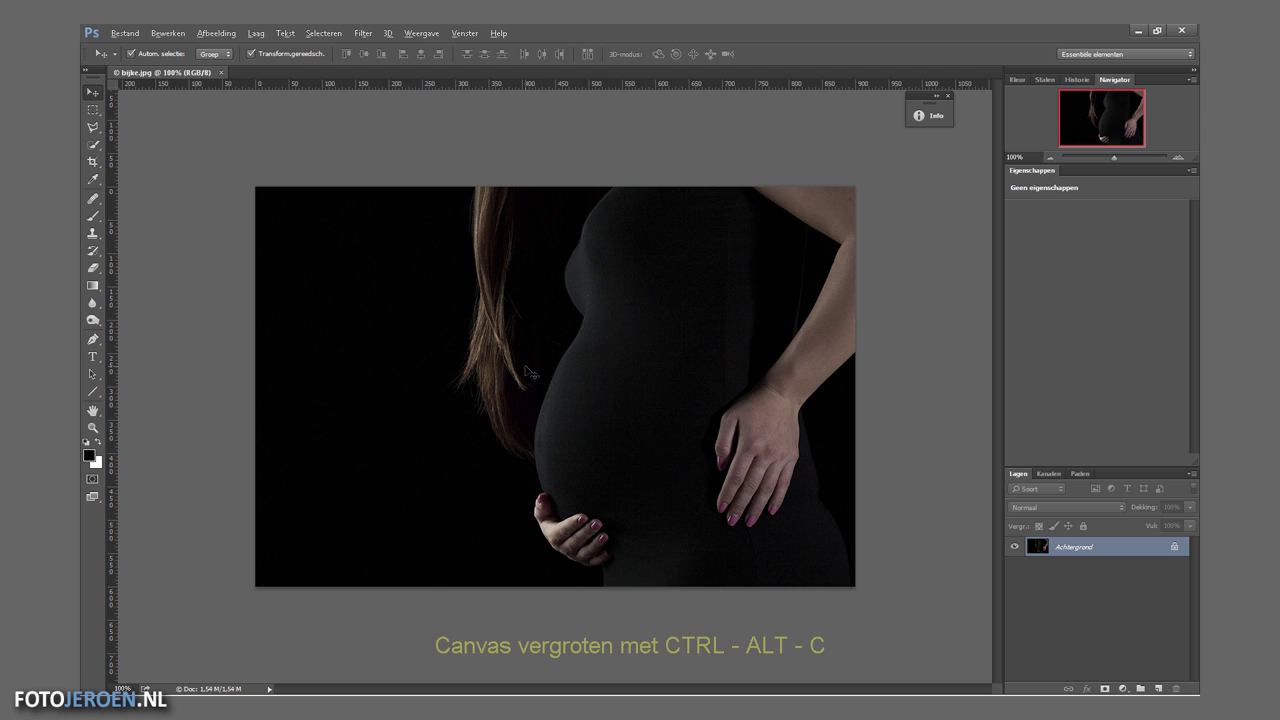
Extend the bijke.jpg canvas by 10 px relative width and height in white.
{"action": "key", "text": "ctrl+alt+c"}
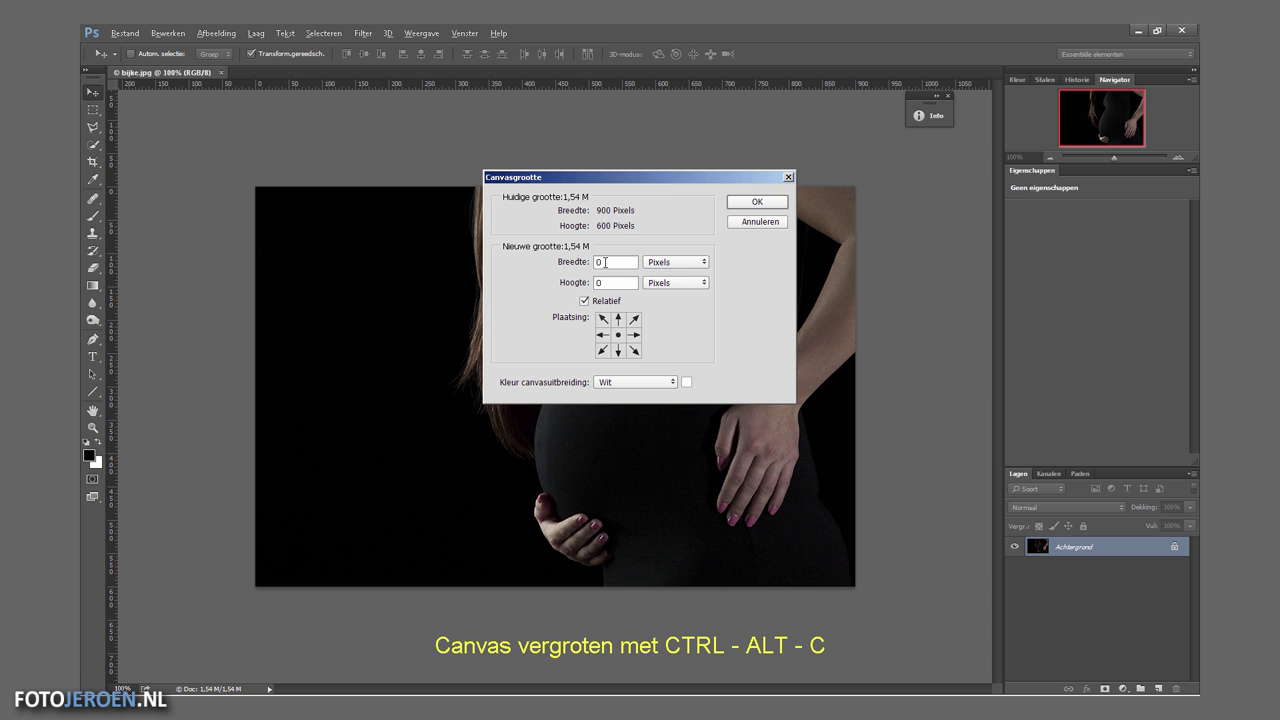
{"action": "double_click", "coordinate": [605, 262]}
{"action": "type", "text": "10"}
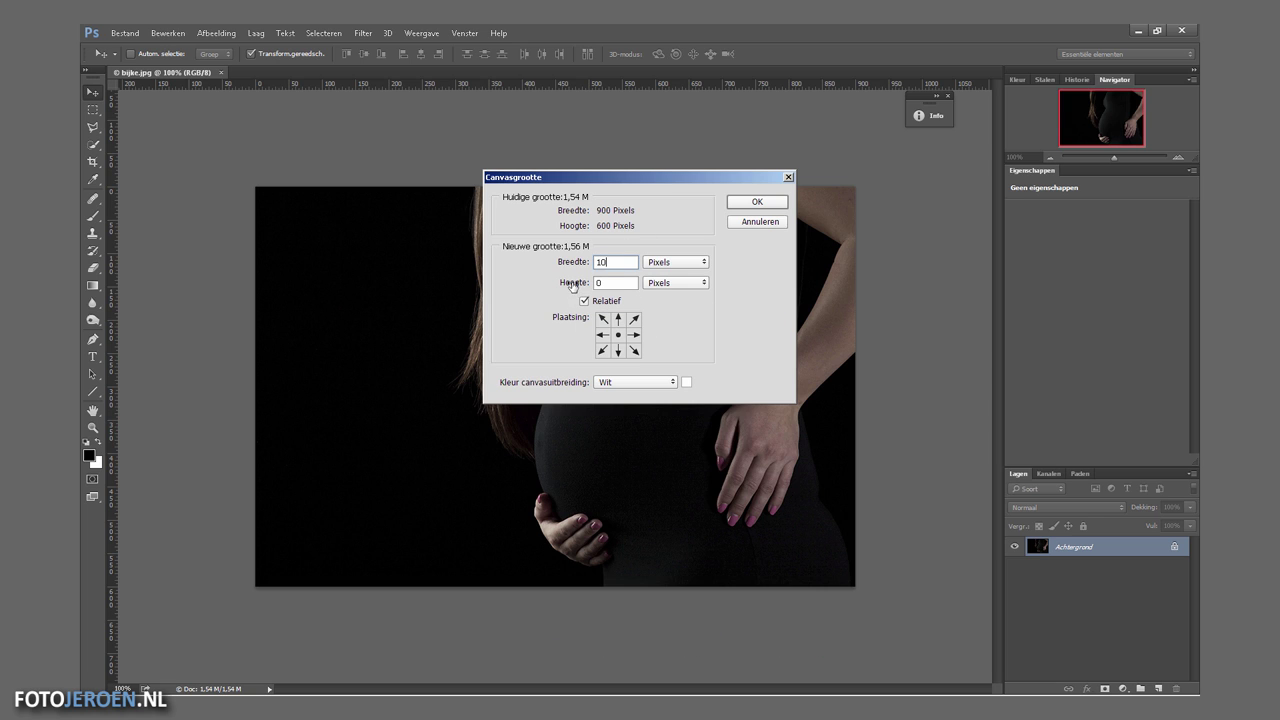
{"action": "double_click", "coordinate": [609, 285]}
{"action": "key", "text": "Return"}
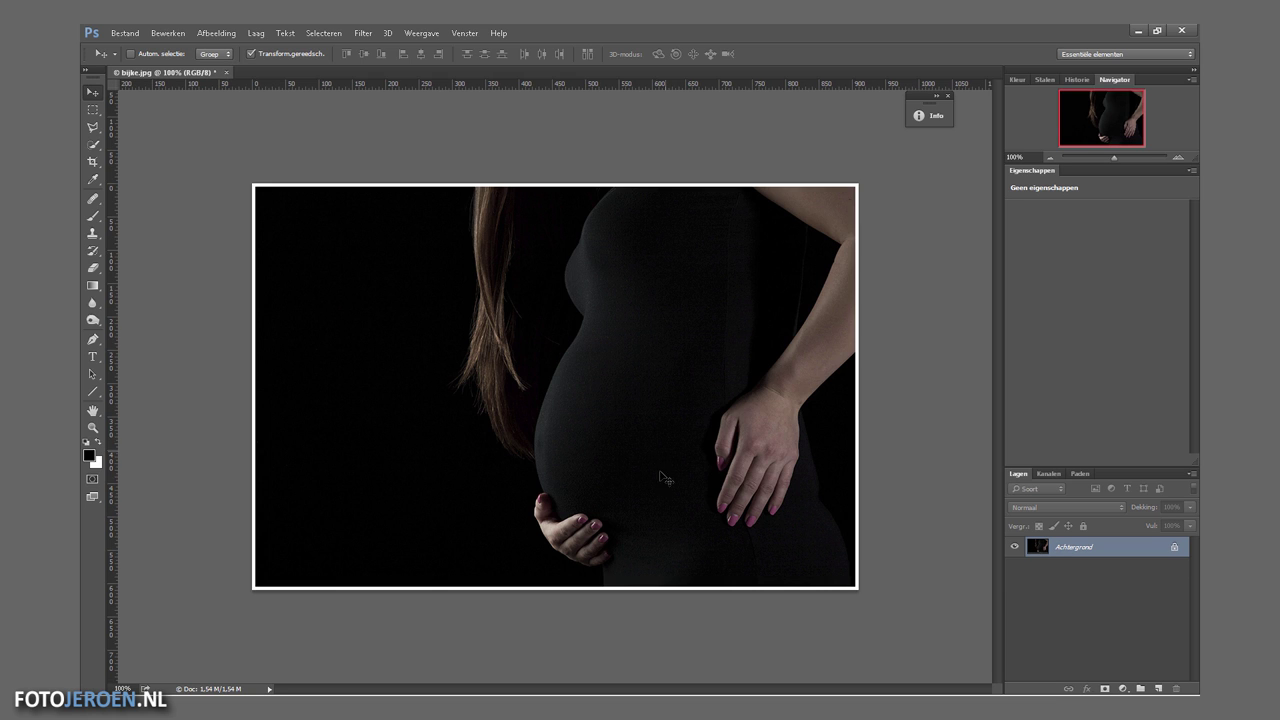
Extend the canvas by 4 px relative width and height in black.
{"action": "key", "text": "ctrl+alt+c"}
{"action": "double_click", "coordinate": [610, 261]}
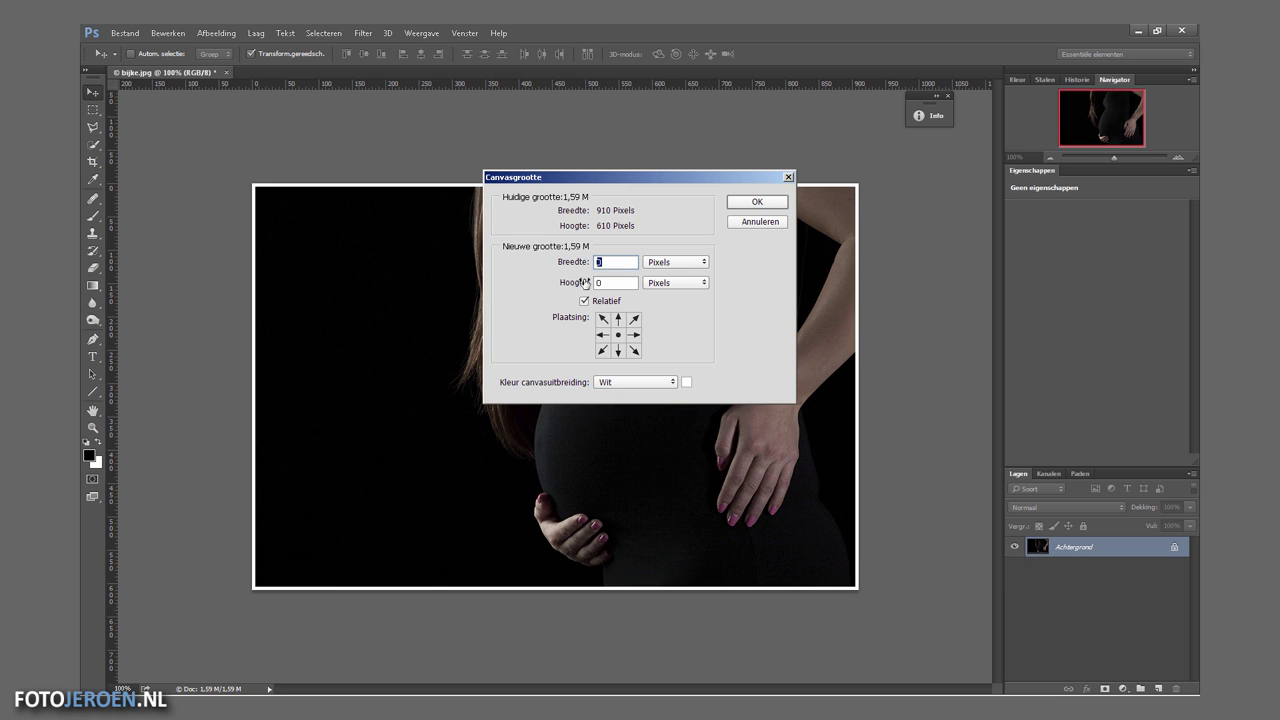
{"action": "type", "text": "4"}
{"action": "key", "text": "Tab"}
{"action": "type", "text": "4"}
{"action": "left_click", "coordinate": [635, 382]}
{"action": "left_click", "coordinate": [627, 432]}
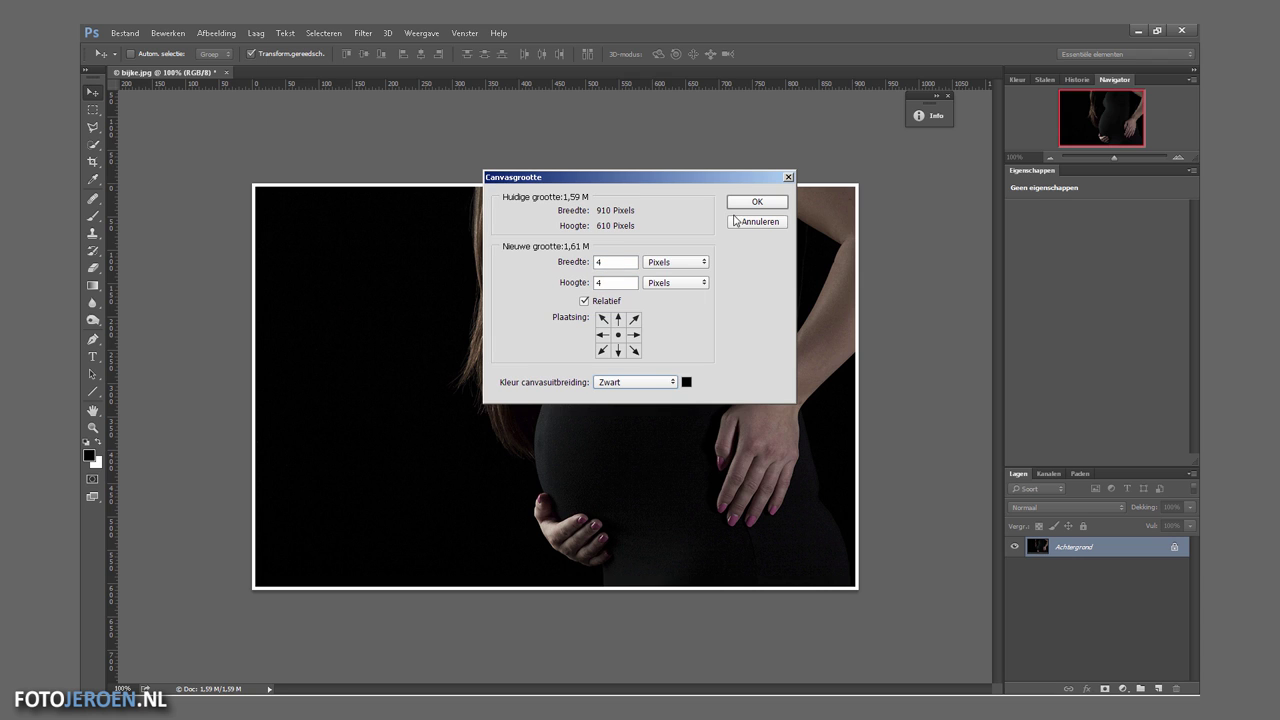
{"action": "left_click", "coordinate": [757, 201]}
Extend the canvas by 80 px relative width and height in white.
{"action": "key", "text": "ctrl+alt+c"}
{"action": "type", "text": "80"}
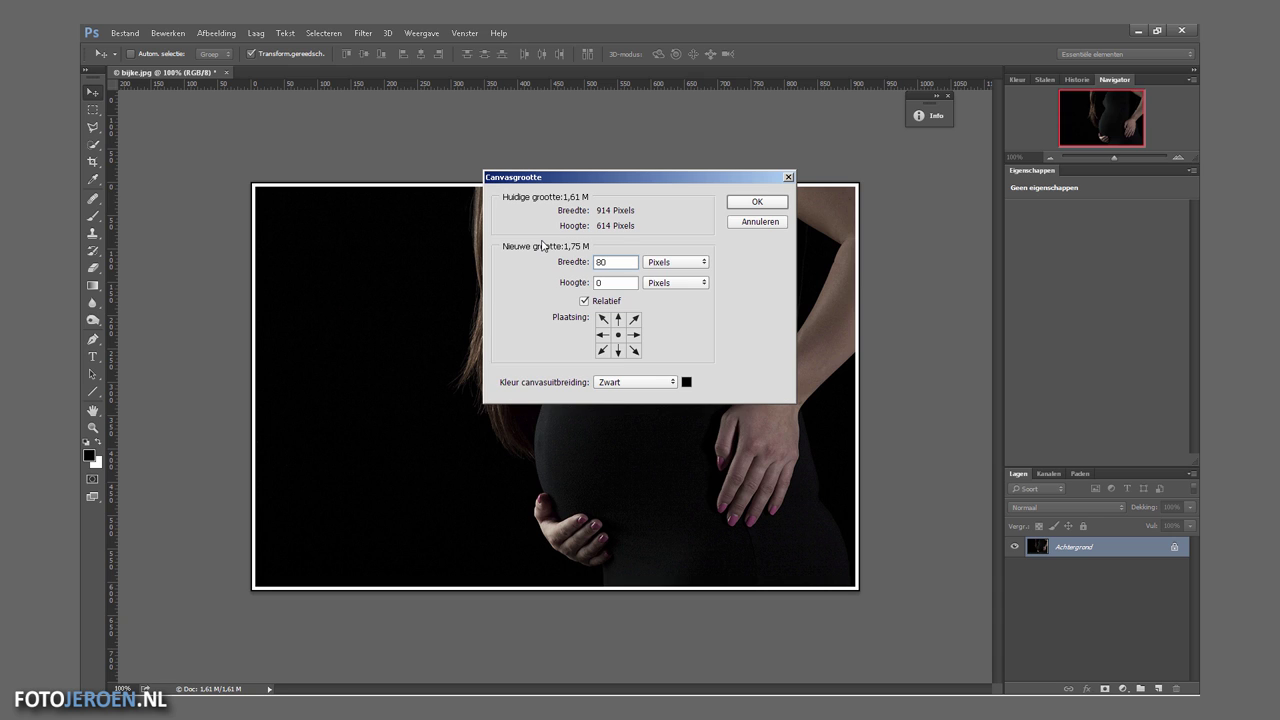
{"action": "key", "text": "Tab"}
{"action": "type", "text": "80"}
{"action": "left_click", "coordinate": [661, 382]}
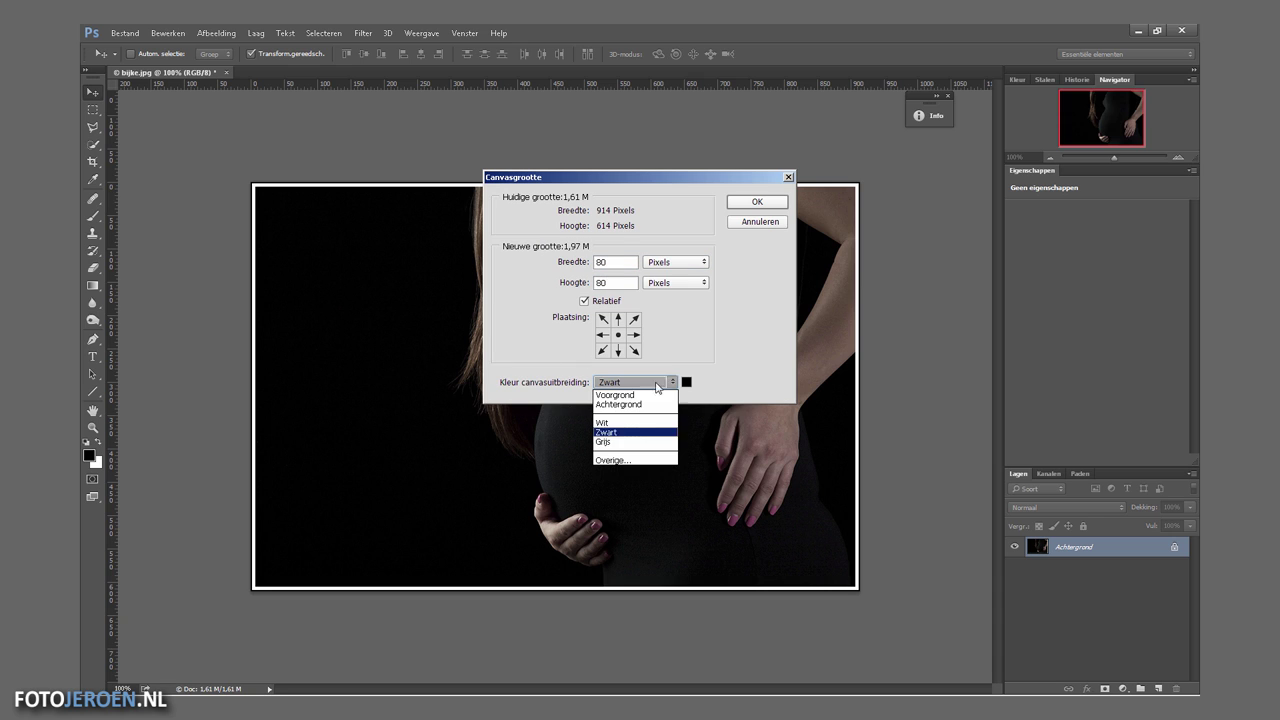
{"action": "left_click", "coordinate": [645, 421]}
{"action": "left_click", "coordinate": [762, 203]}
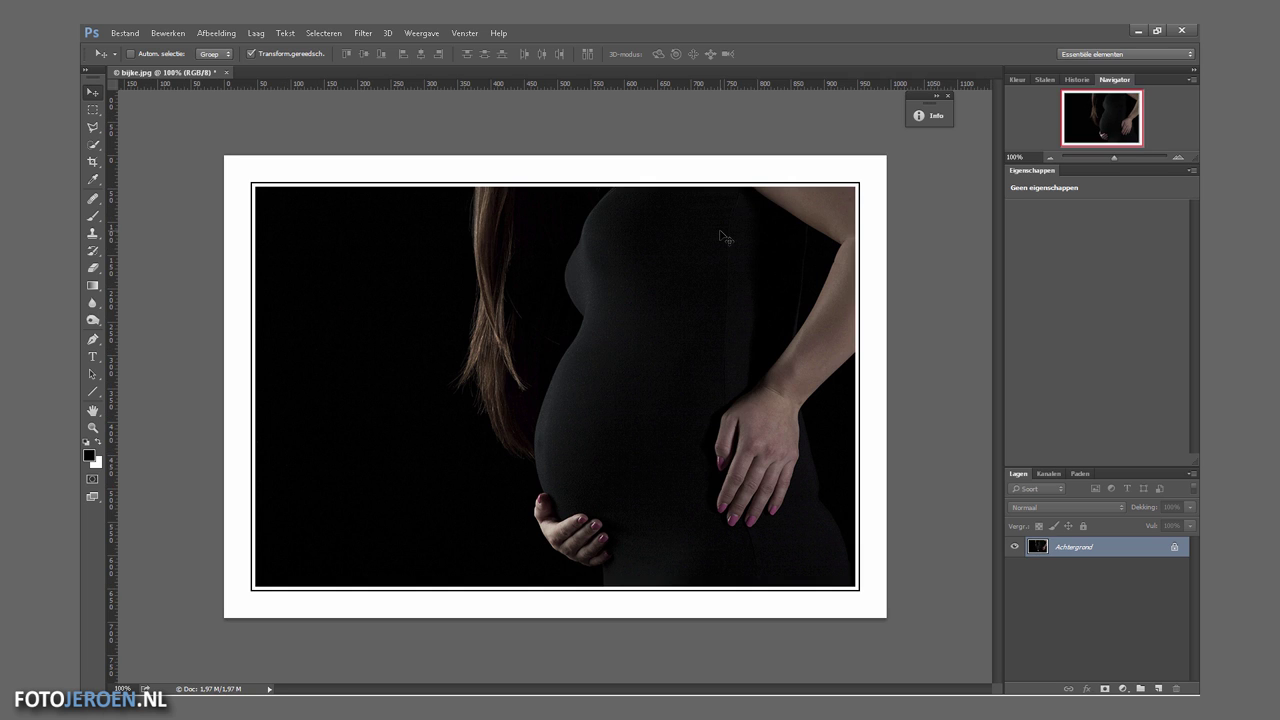
Start a text line below the photo with FOTO in black (000000).
{"action": "key", "text": "t"}
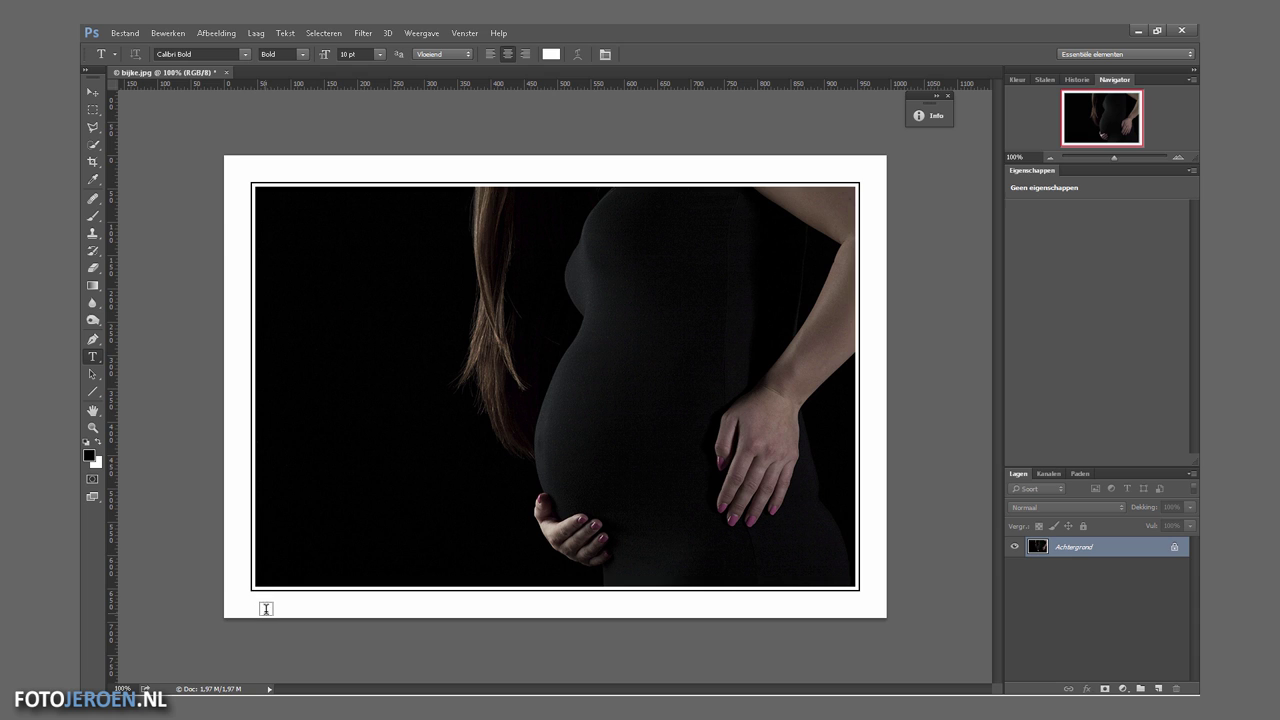
{"action": "left_click", "coordinate": [267, 605]}
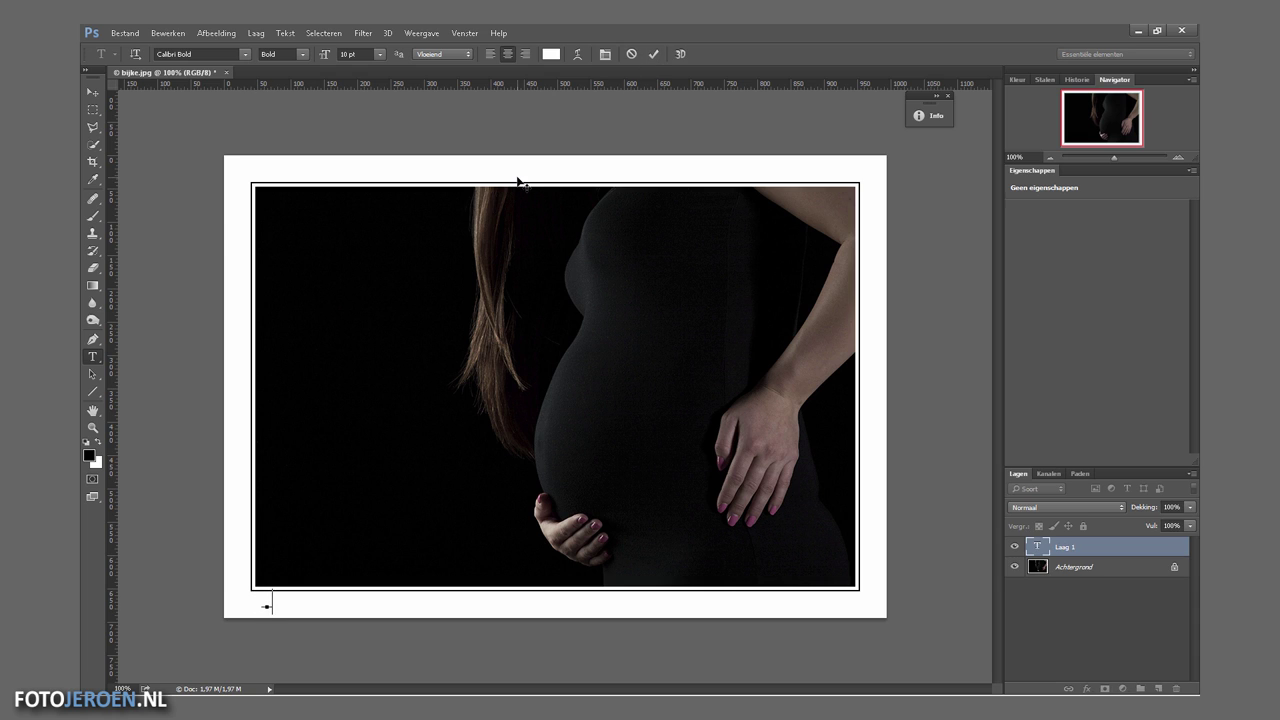
{"action": "type", "text": "tekst"}
{"action": "key", "text": "ctrl+a"}
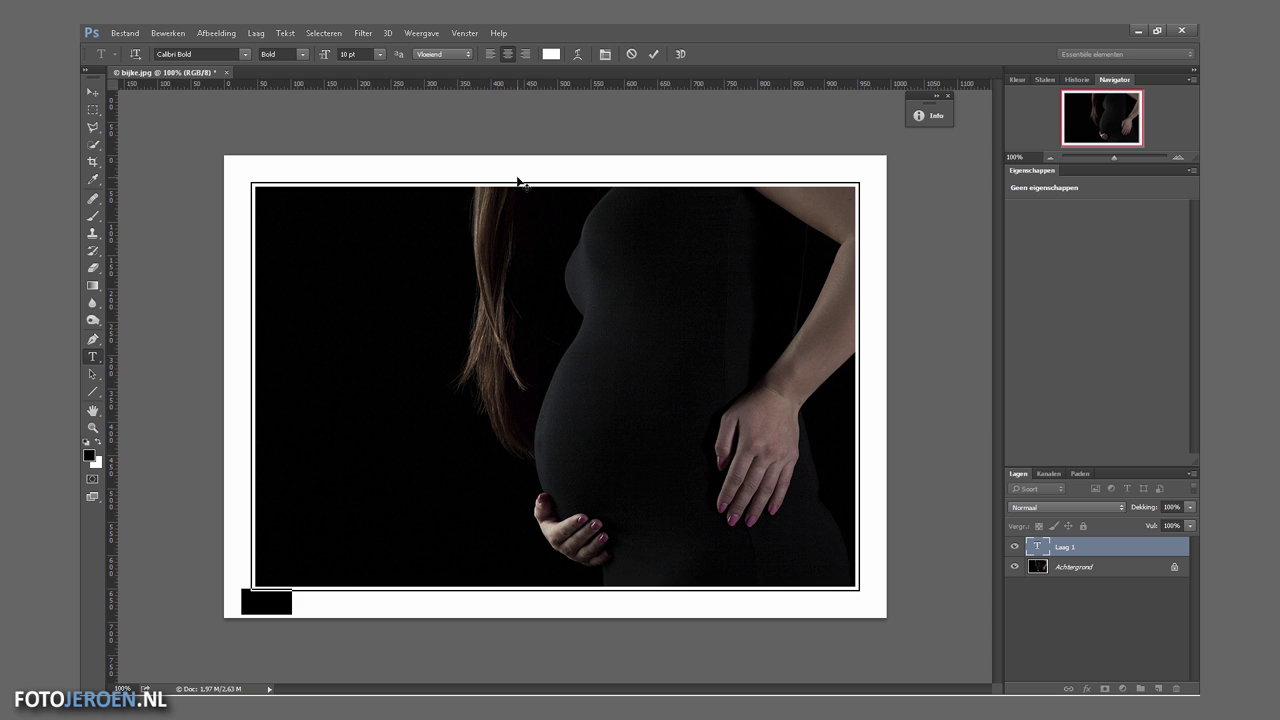
{"action": "left_click", "coordinate": [549, 54]}
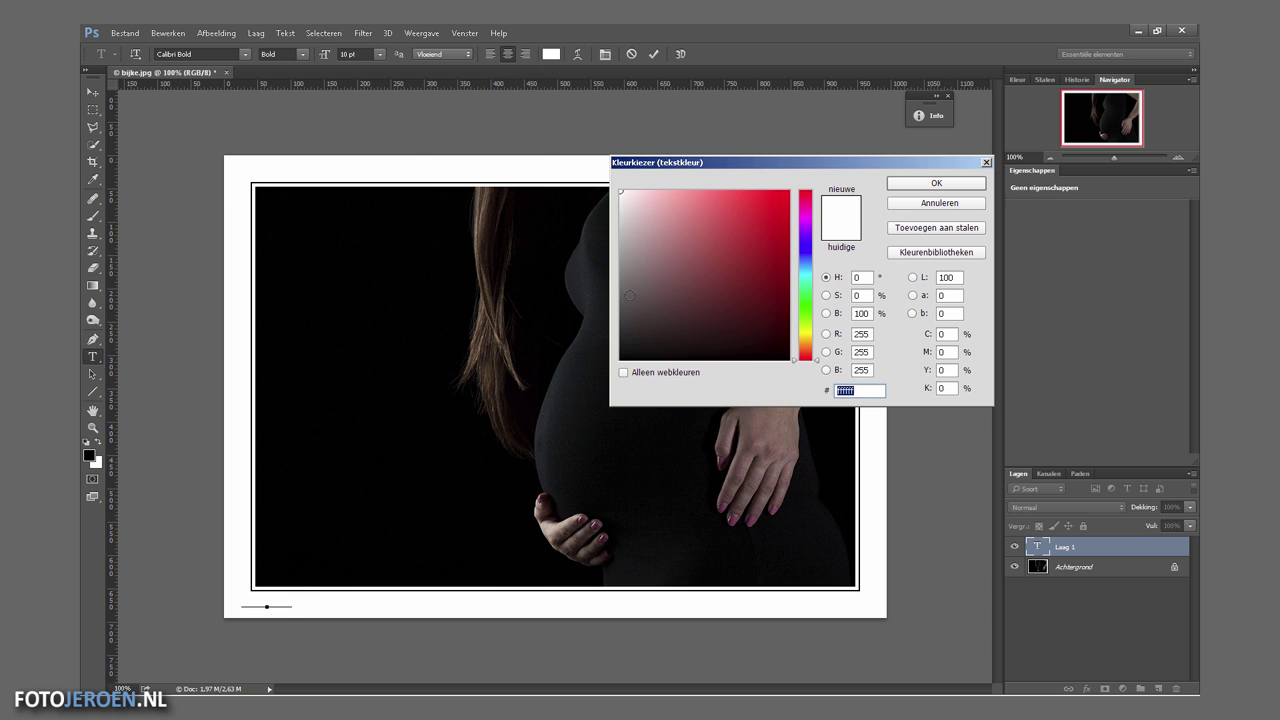
{"action": "type", "text": "000000"}
{"action": "left_click", "coordinate": [936, 183]}
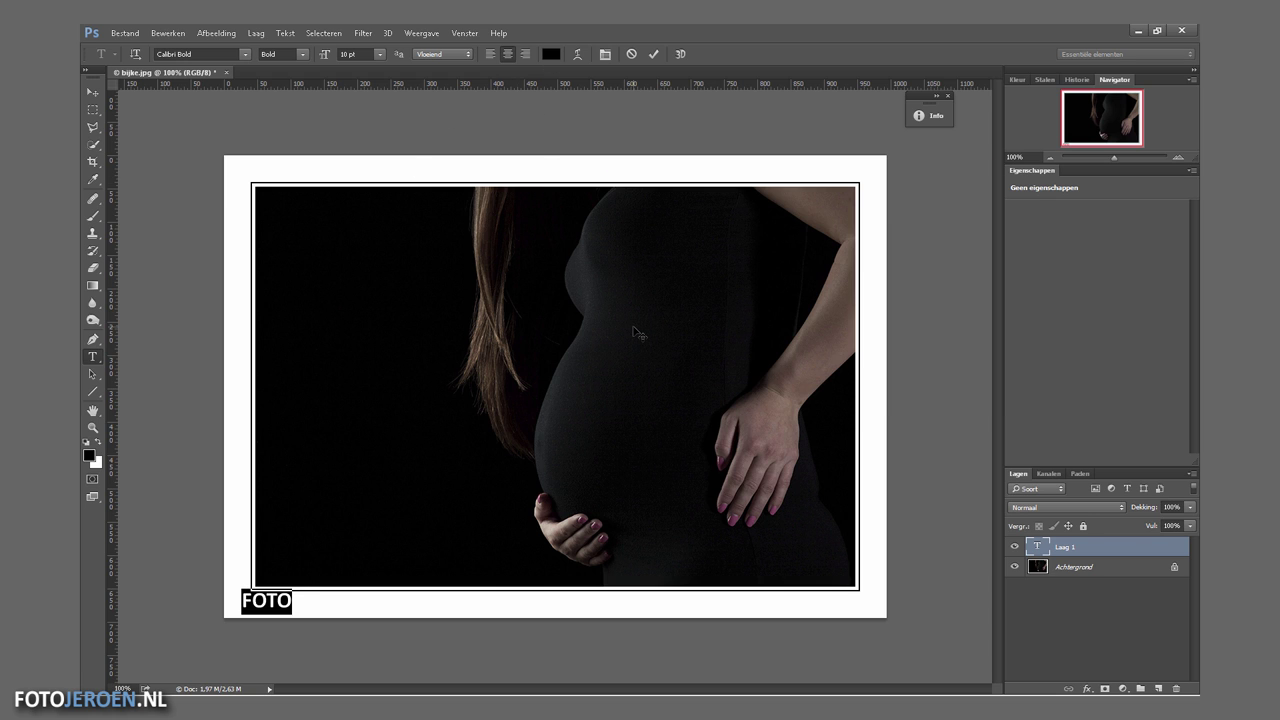
{"action": "key", "text": "ctrl+h"}
Continue the text with JEROEN in bright blue.
{"action": "left_click", "coordinate": [549, 54]}
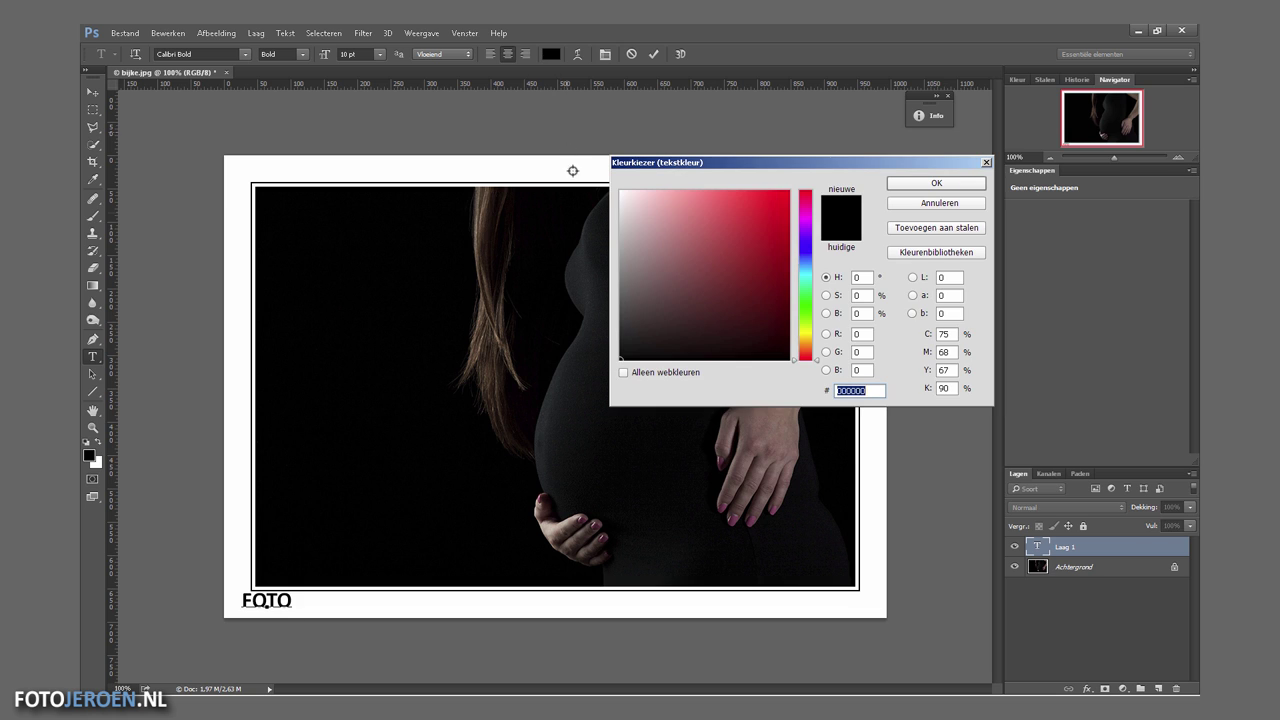
{"action": "left_click", "coordinate": [800, 256]}
{"action": "left_click", "coordinate": [784, 212]}
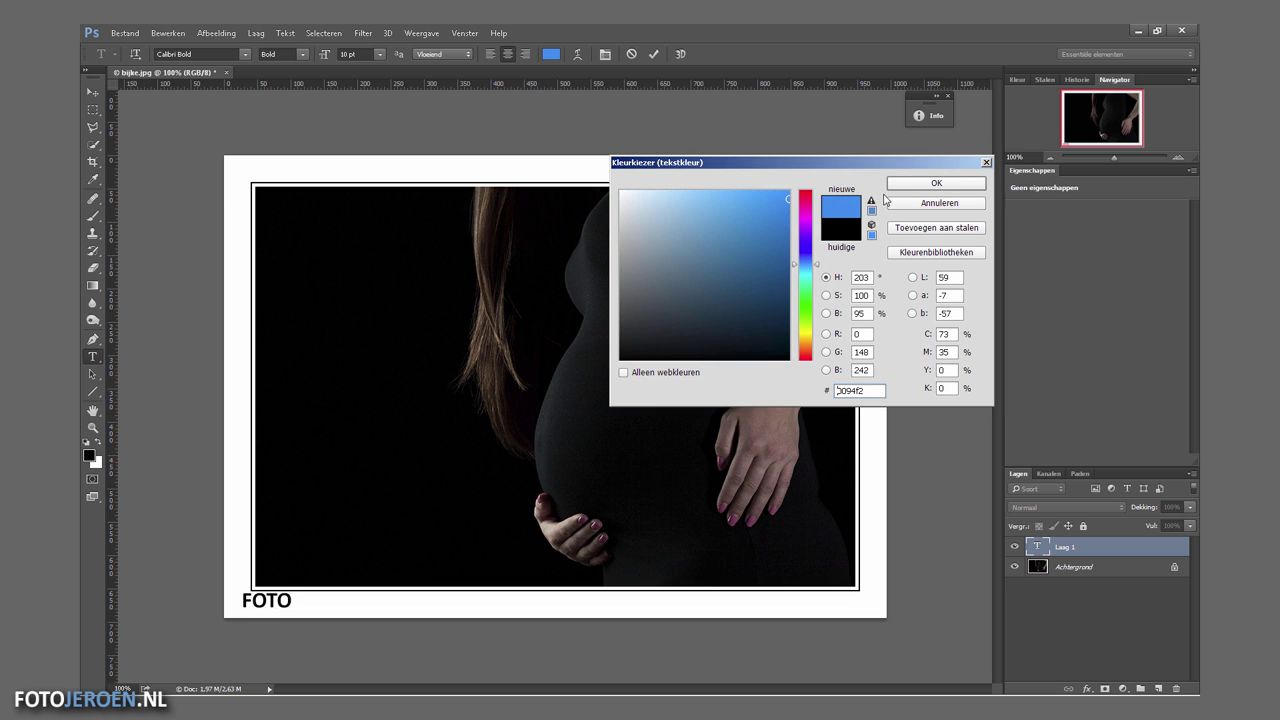
{"action": "left_click", "coordinate": [903, 186]}
{"action": "type", "text": "JEROEN"}
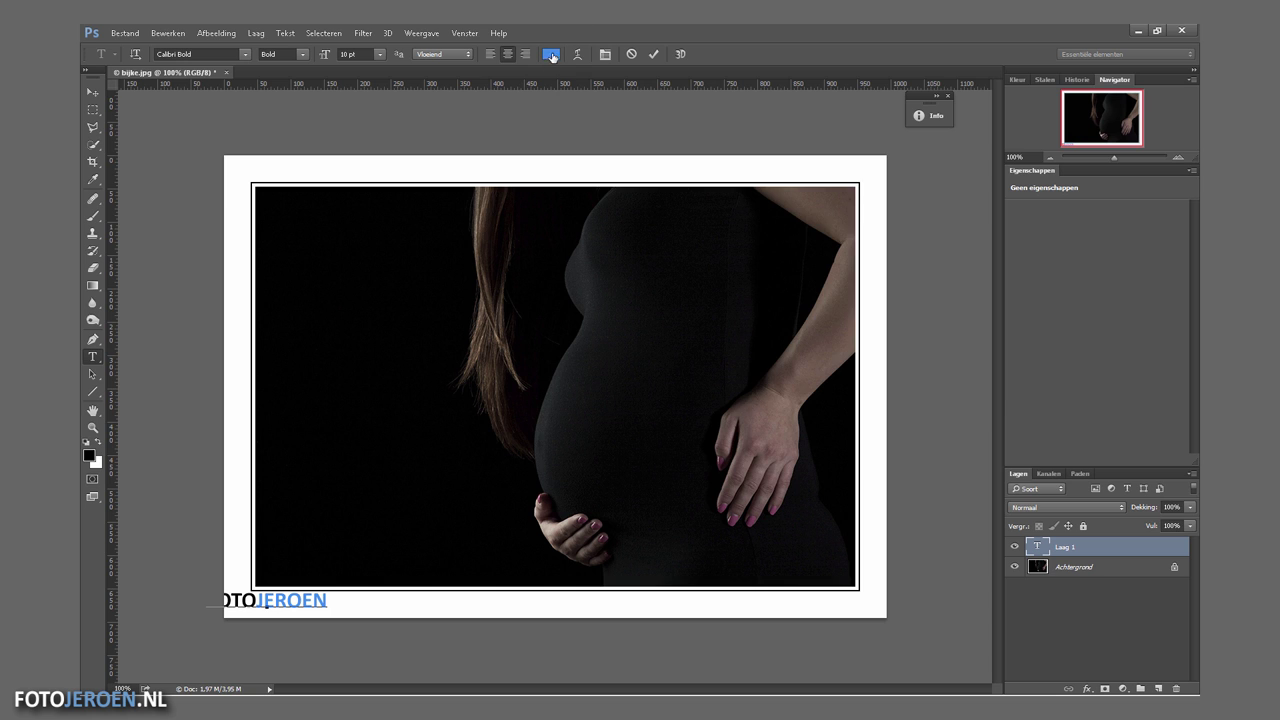
Finish the text with .NL in black and commit the FOTOJEROEN.NL layer.
{"action": "left_click", "coordinate": [553, 57]}
{"action": "left_click", "coordinate": [621, 358]}
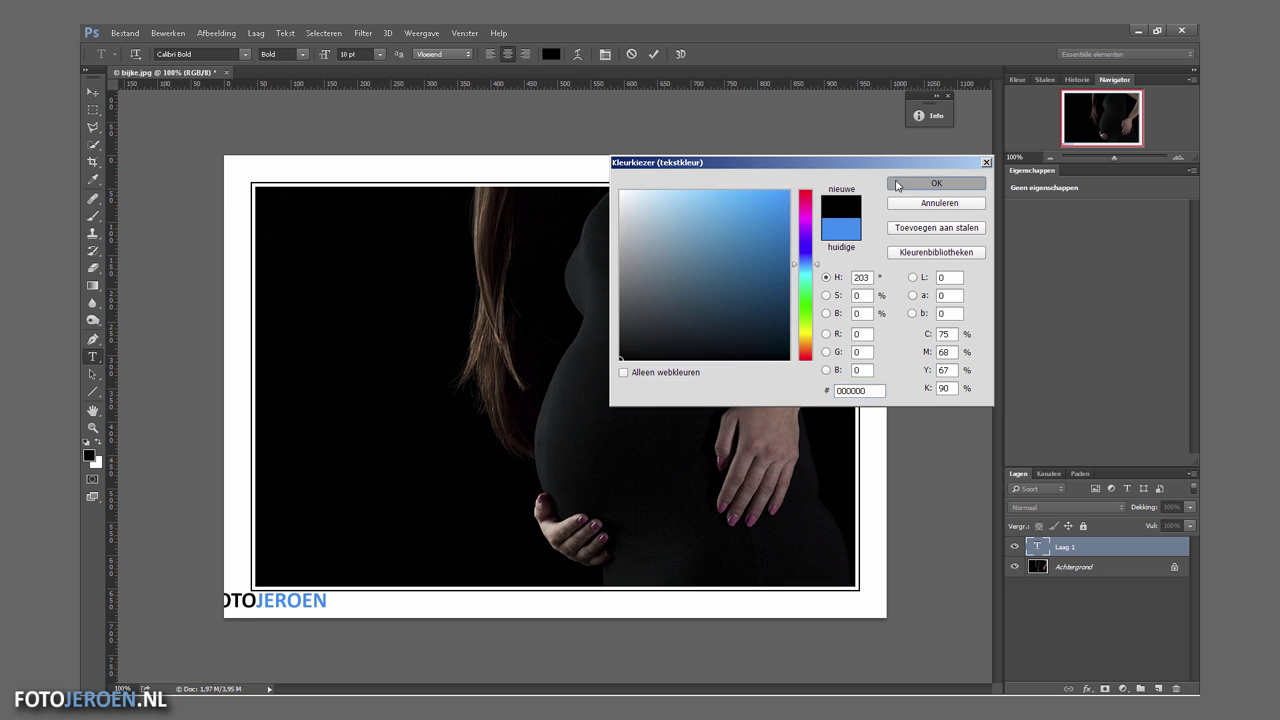
{"action": "left_click", "coordinate": [897, 185]}
{"action": "type", "text": ".NL"}
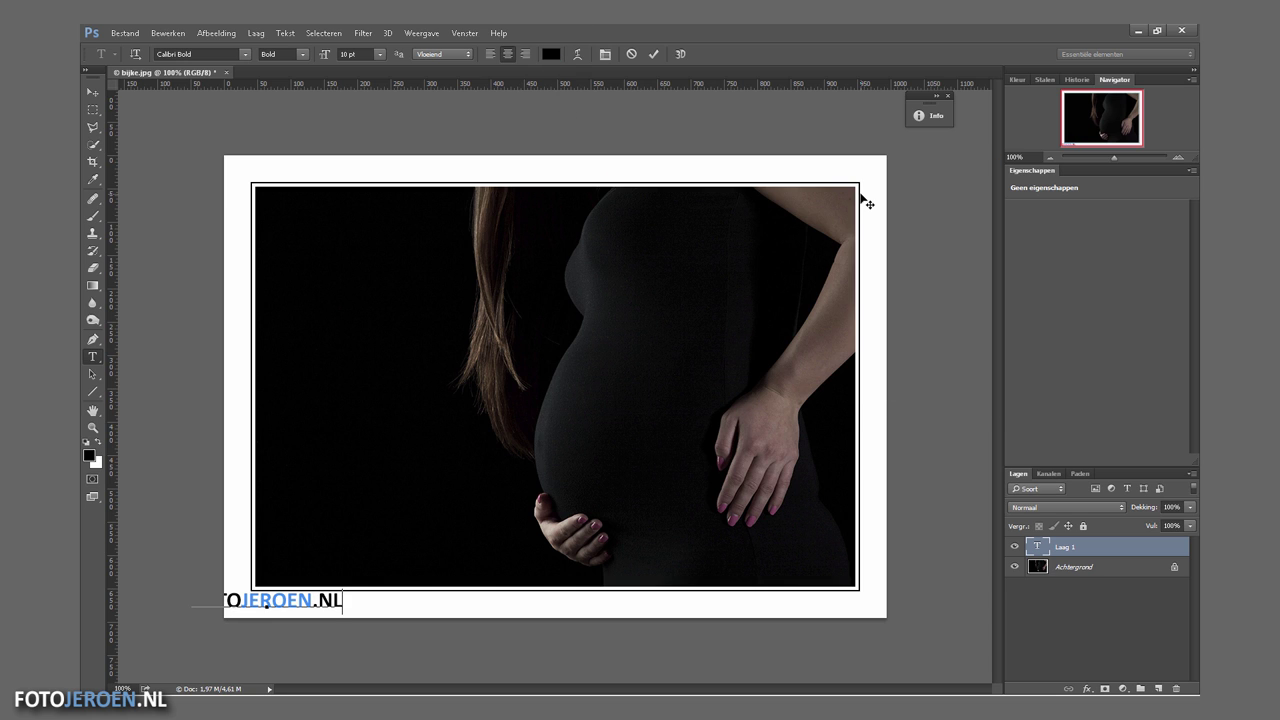
{"action": "left_click", "coordinate": [654, 54]}
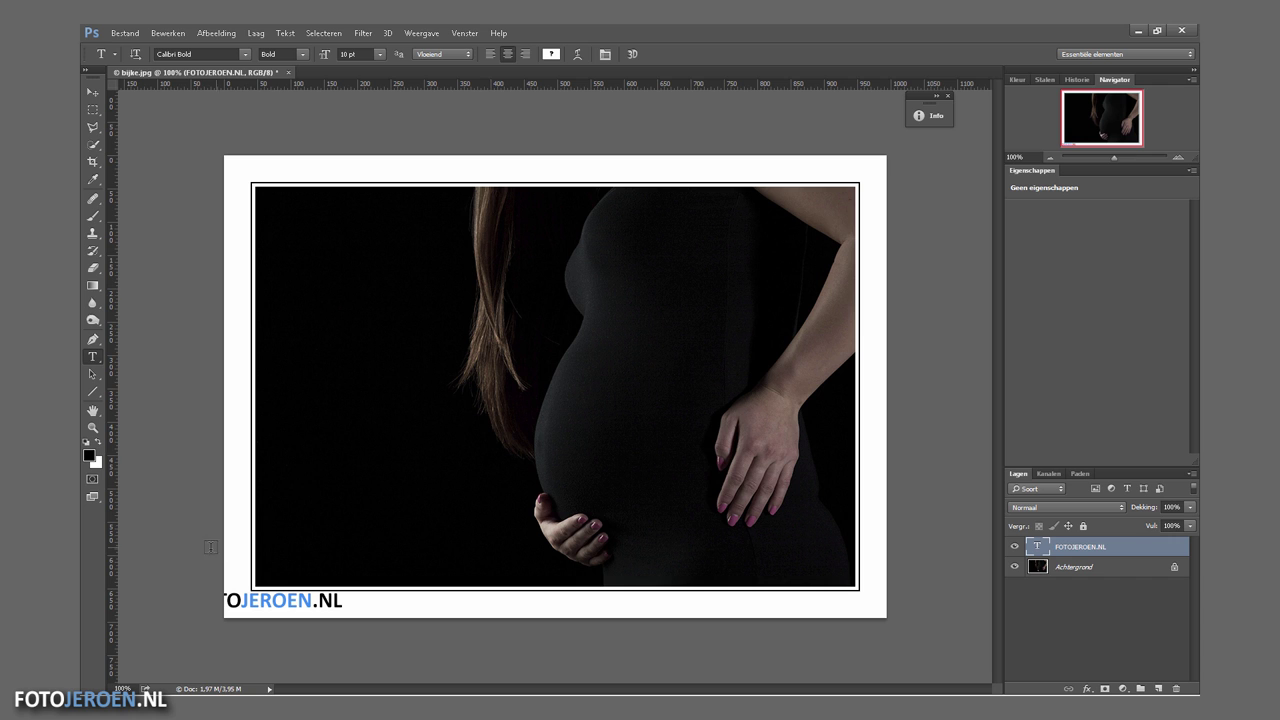
Shift FOTOJEROEN.NL right under the photo's left edge, then view the image at 100%.
{"action": "key", "text": "z"}
{"action": "left_click_drag", "start_coordinate": [224, 540], "coordinate": [462, 620]}
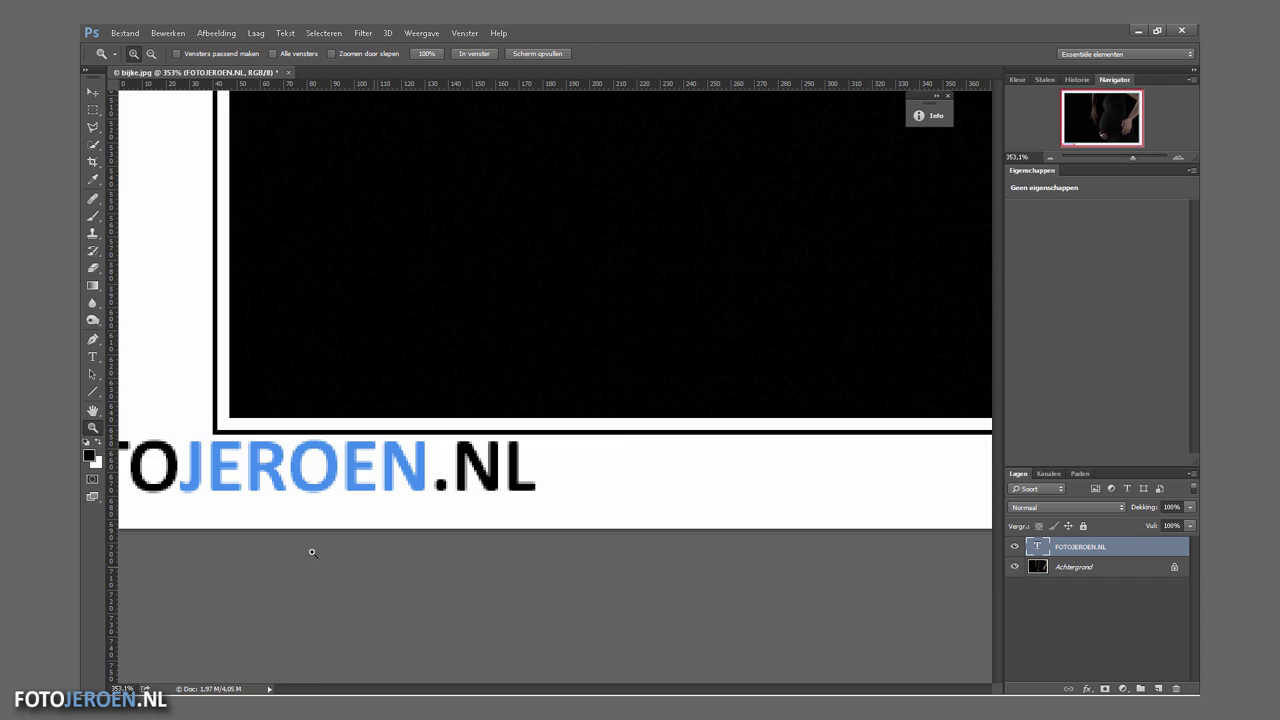
{"action": "key", "text": "v"}
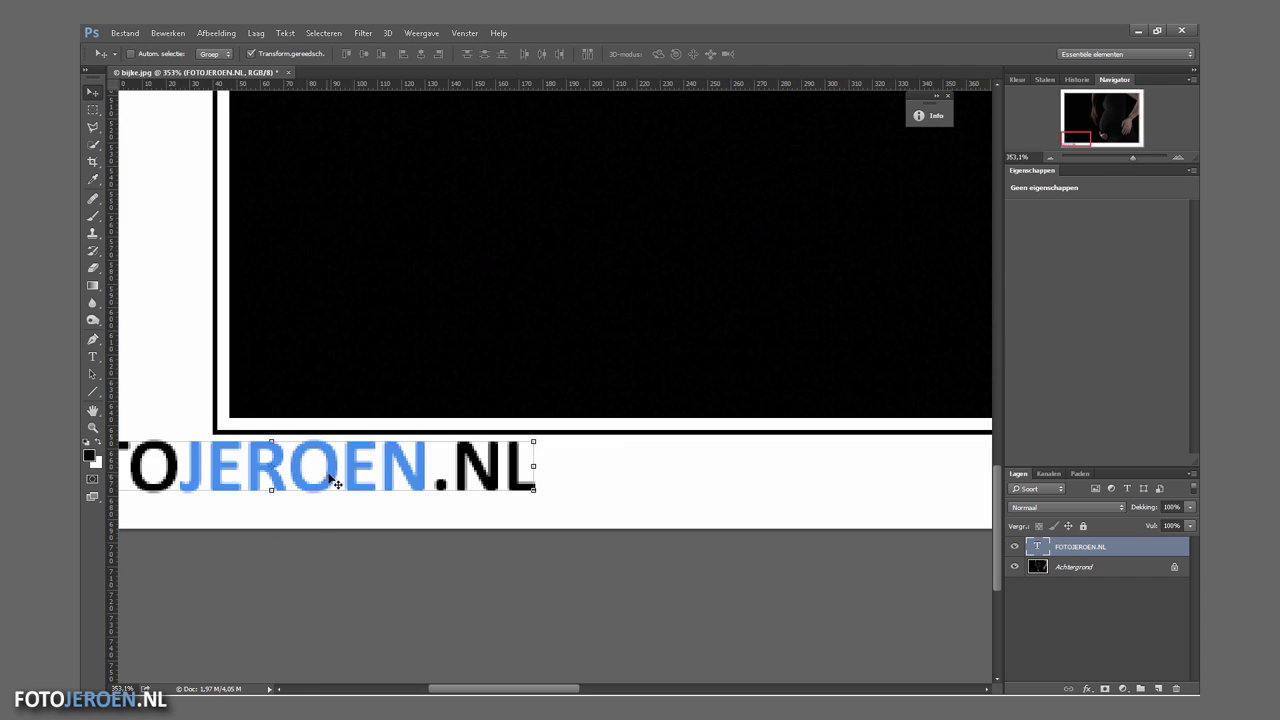
{"action": "left_click_drag", "start_coordinate": [331, 480], "coordinate": [543, 482]}
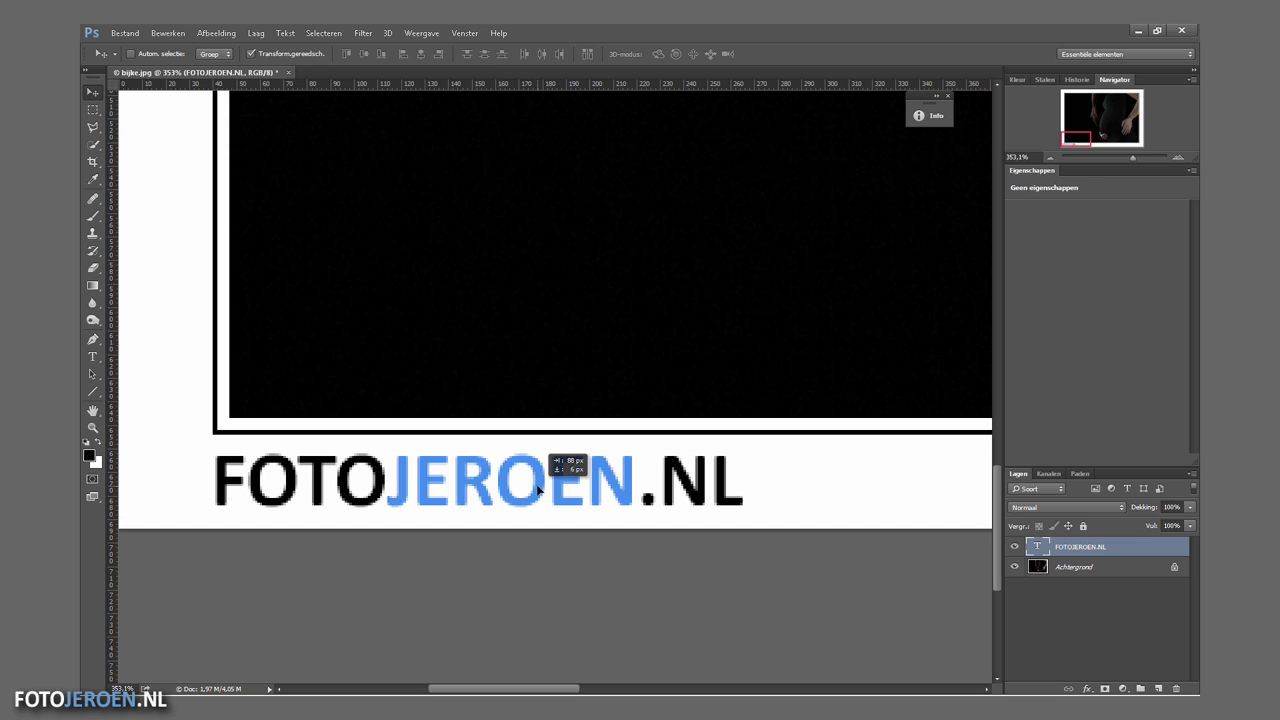
{"action": "key", "text": "z"}
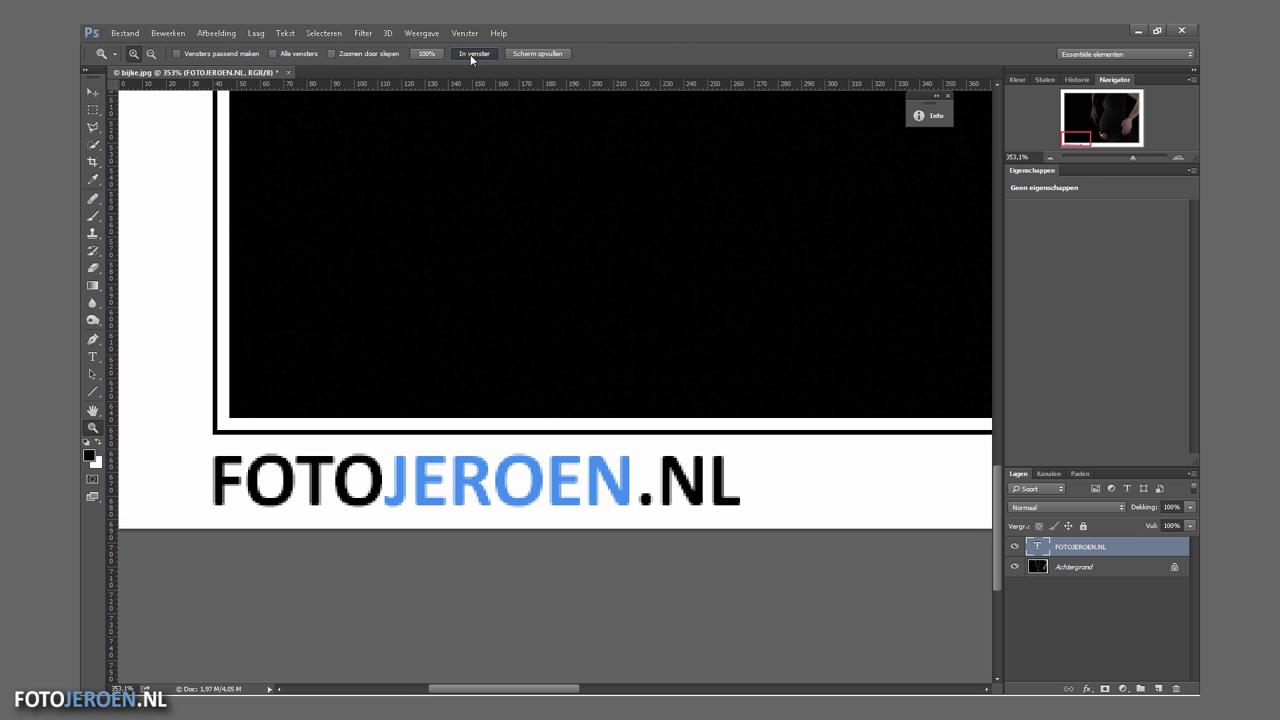
{"action": "left_click", "coordinate": [470, 54]}
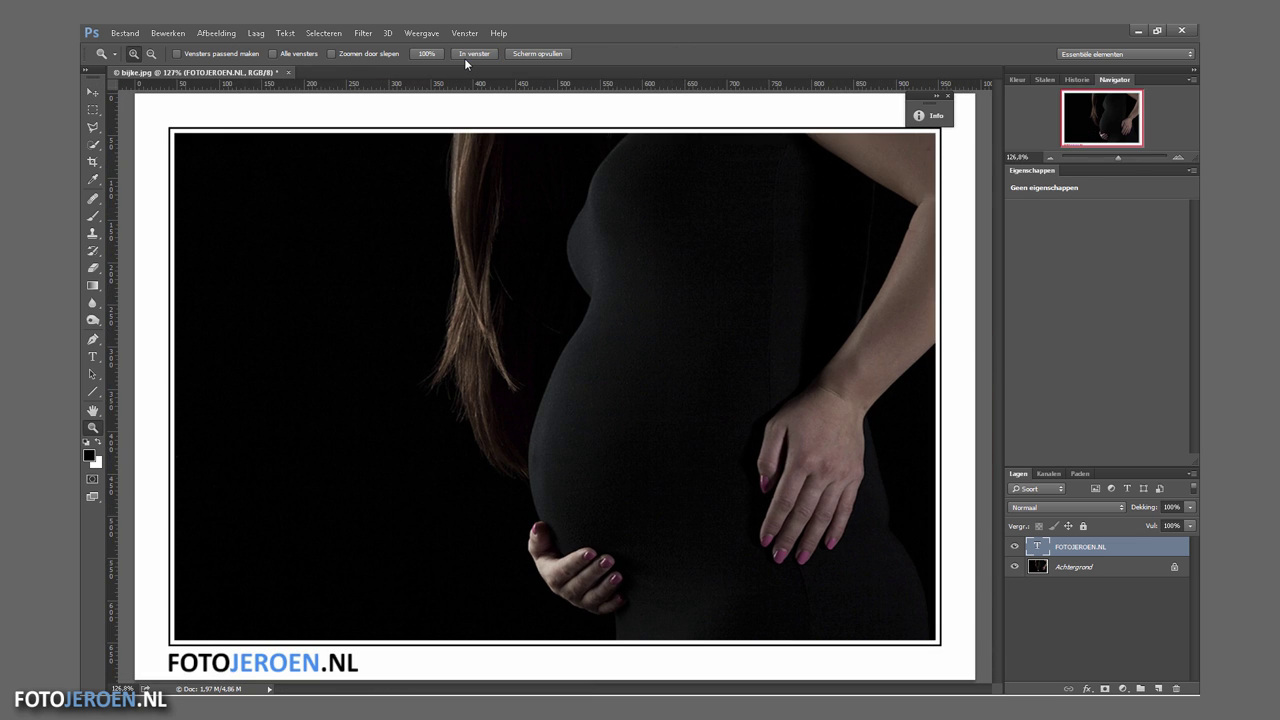
{"action": "key", "text": "ctrl+1"}
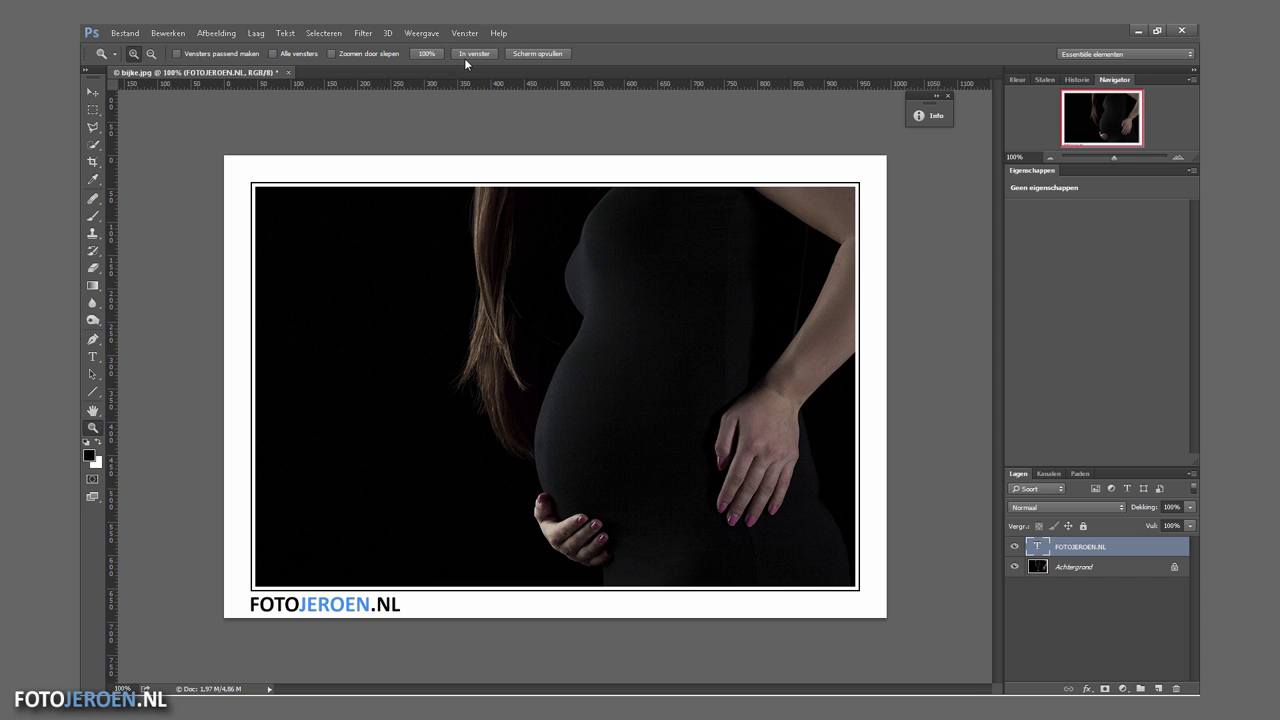